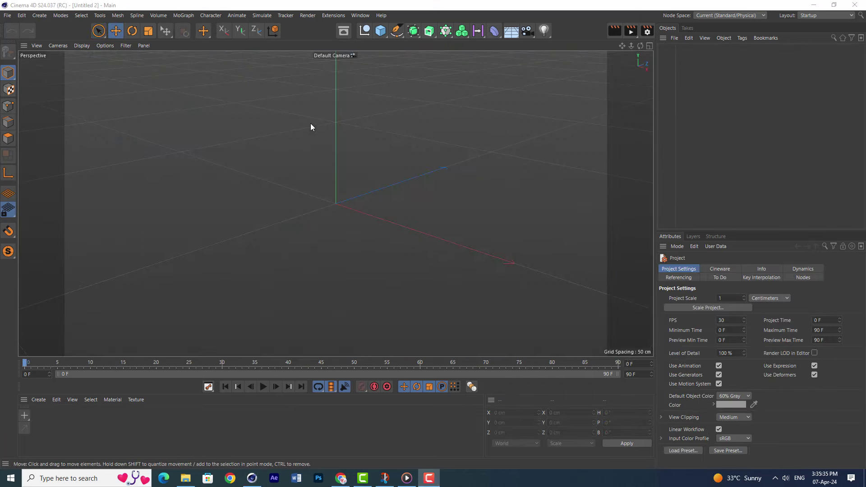
Add a Motion Tracker, load footage 2.mp4 into it, and play the clip
click(285, 16)
click(332, 26)
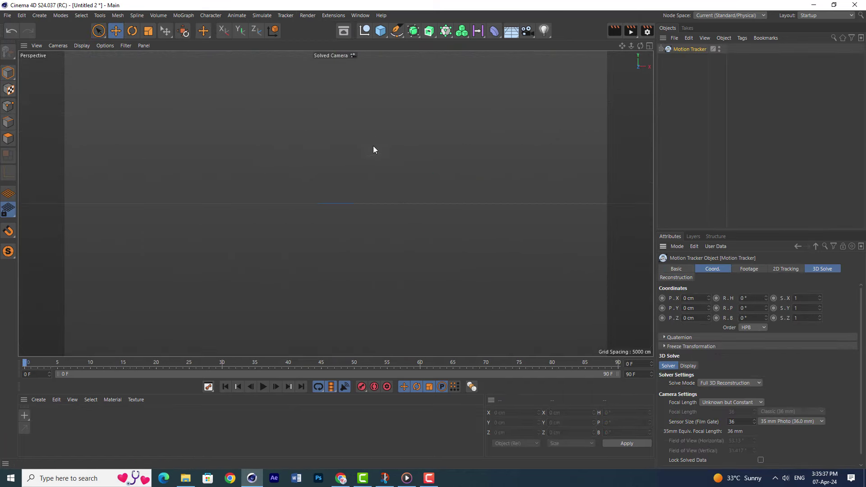
click(760, 268)
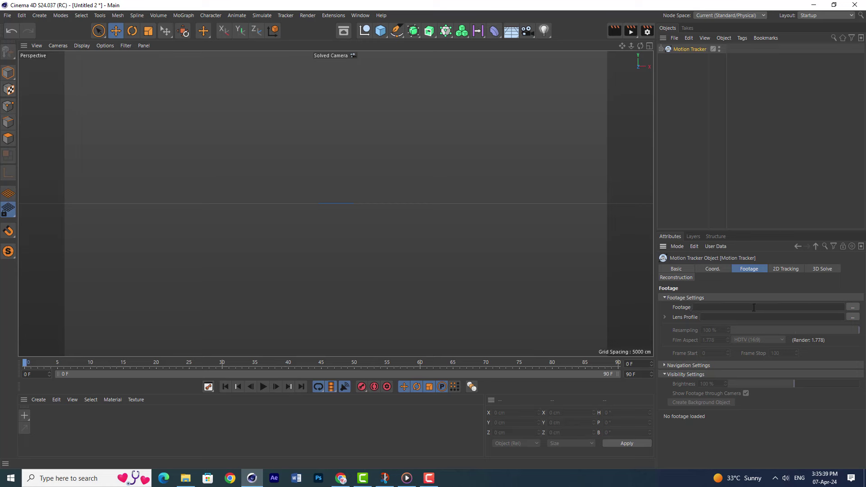
click(852, 307)
click(105, 119)
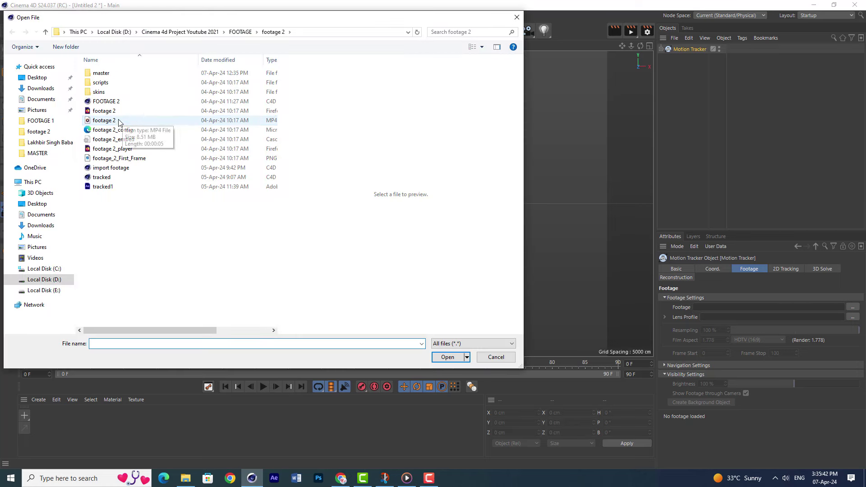
click(447, 357)
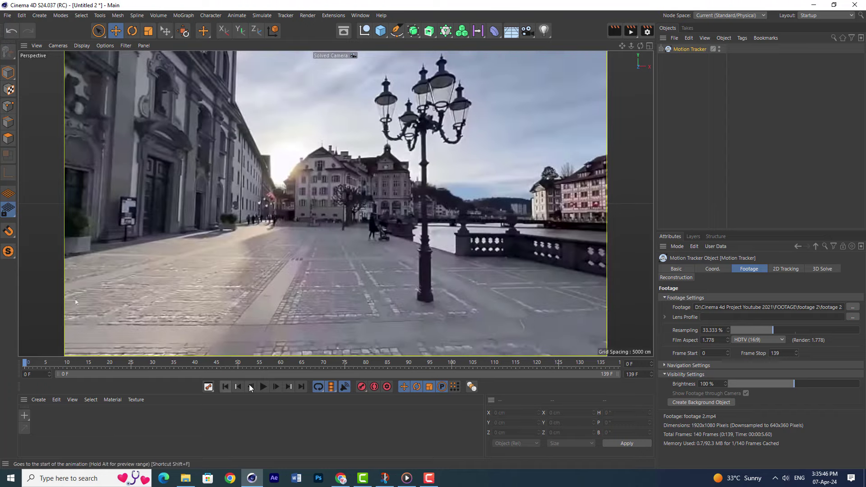
click(263, 386)
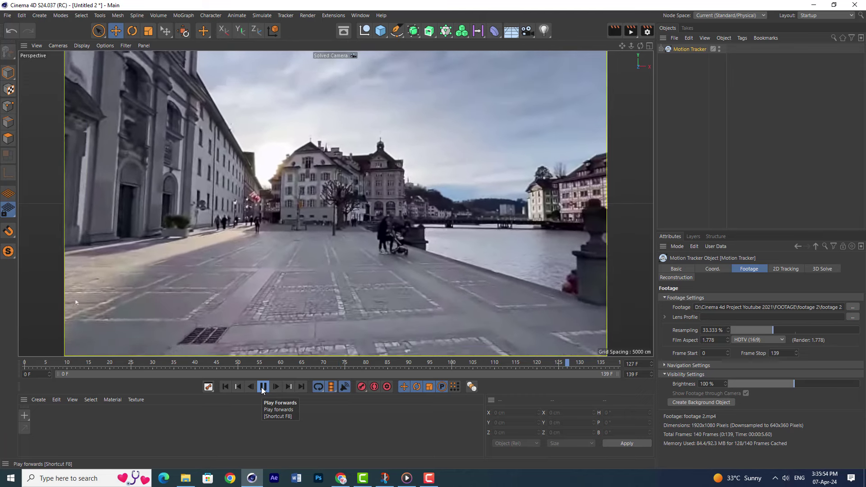
Stop playback at frame 0 and set the Motion Tracker's footage resampling to 38.49%
click(263, 387)
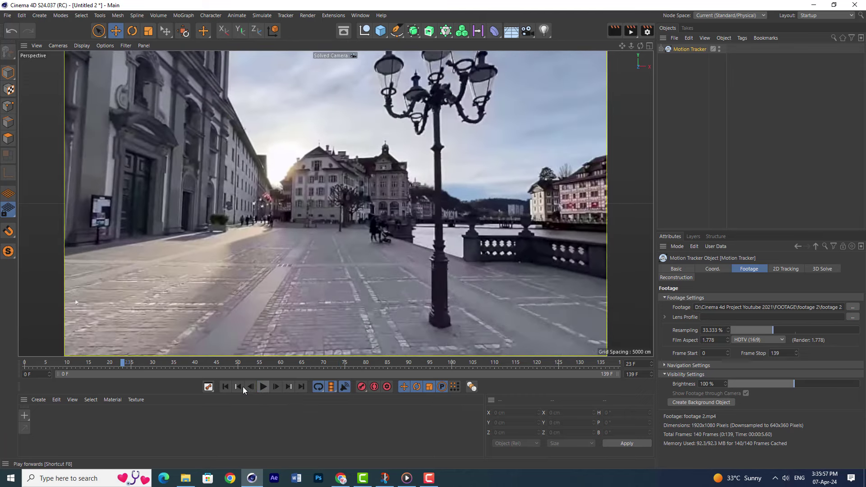
click(239, 387)
click(662, 49)
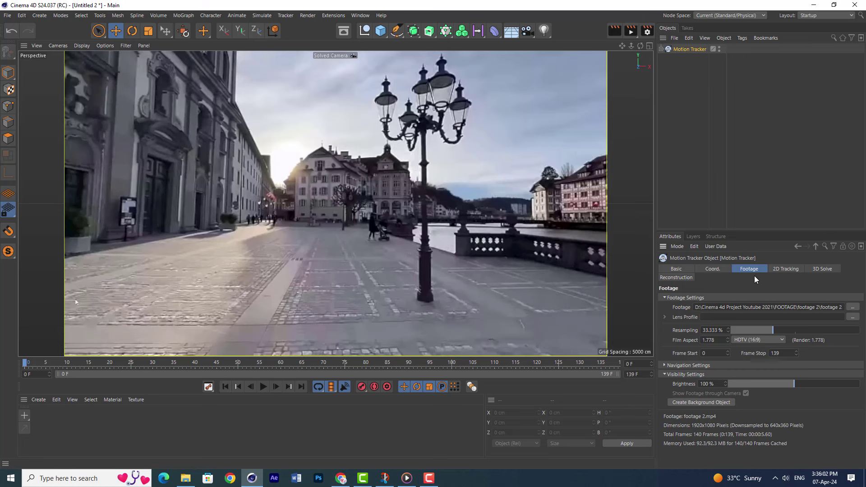
drag(777, 332, 780, 333)
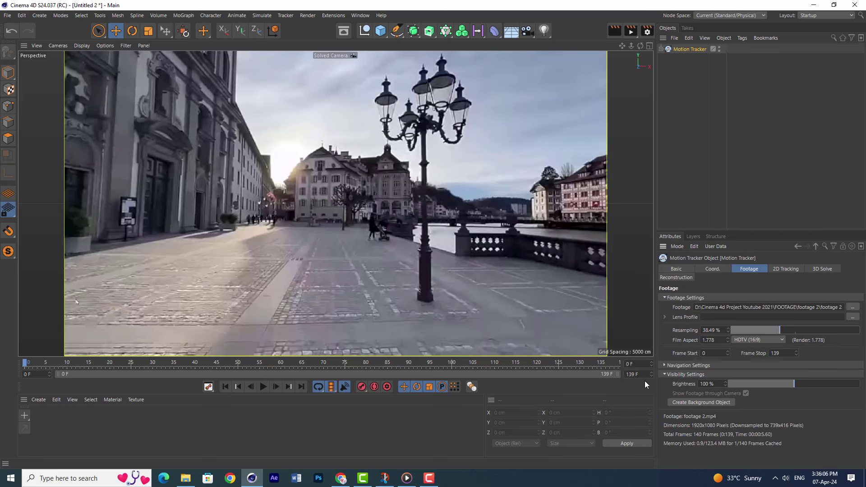
Set Number of Tracks to 1500 and run Auto Track on the footage
click(797, 271)
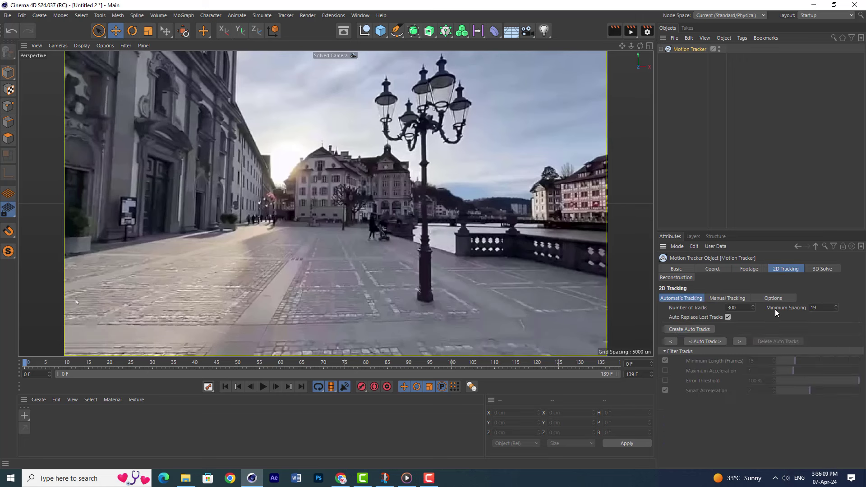
text(500)
key(Return)
click(698, 343)
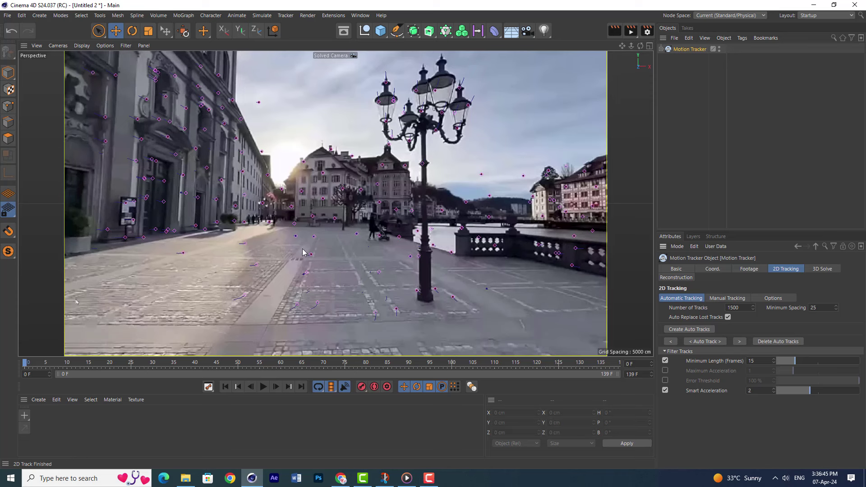
Review the 2D tracks from the first frame, then run the 3D camera solver
click(264, 386)
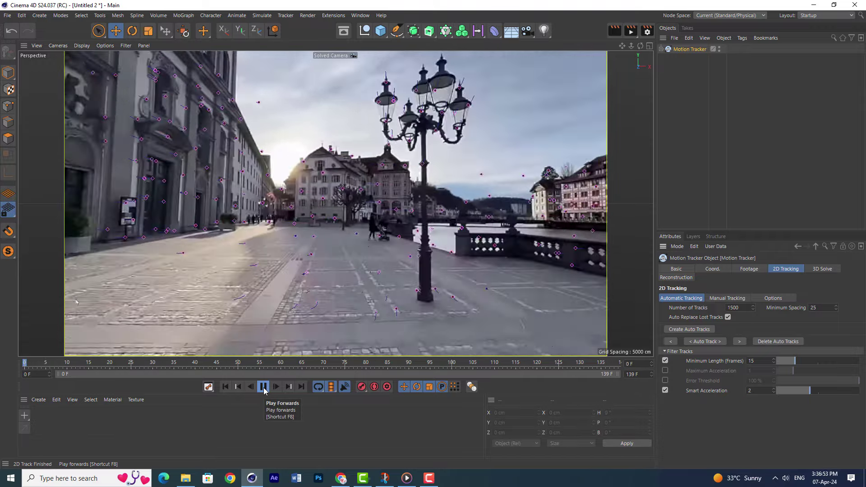
click(263, 386)
key(shift+f)
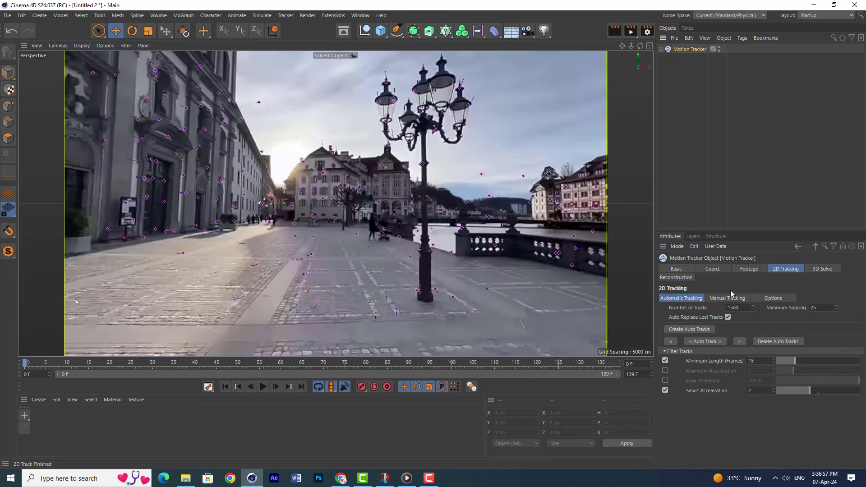
click(806, 276)
click(748, 405)
Play back the solved footage, pick pavement feature Auto 1675, and stop at frame 27
click(263, 387)
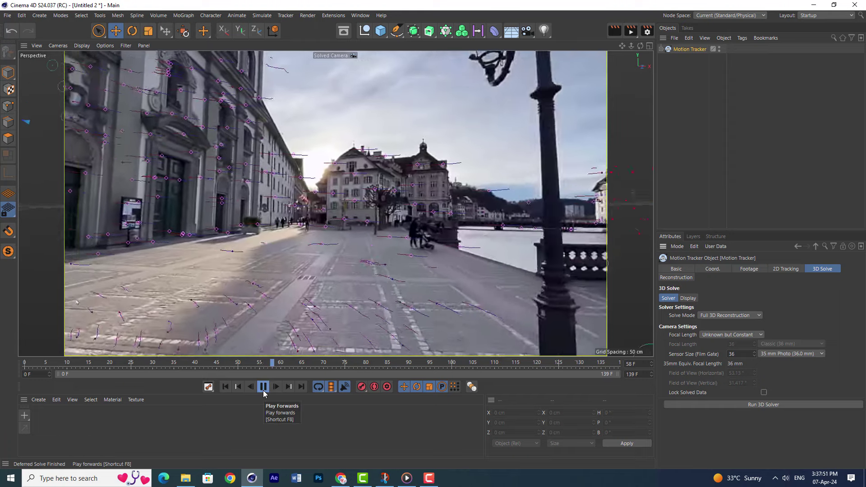
click(263, 387)
click(225, 386)
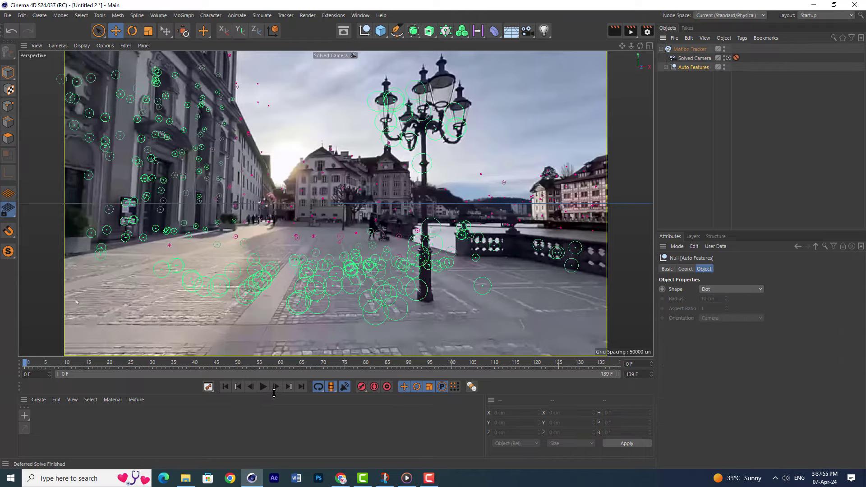
click(264, 388)
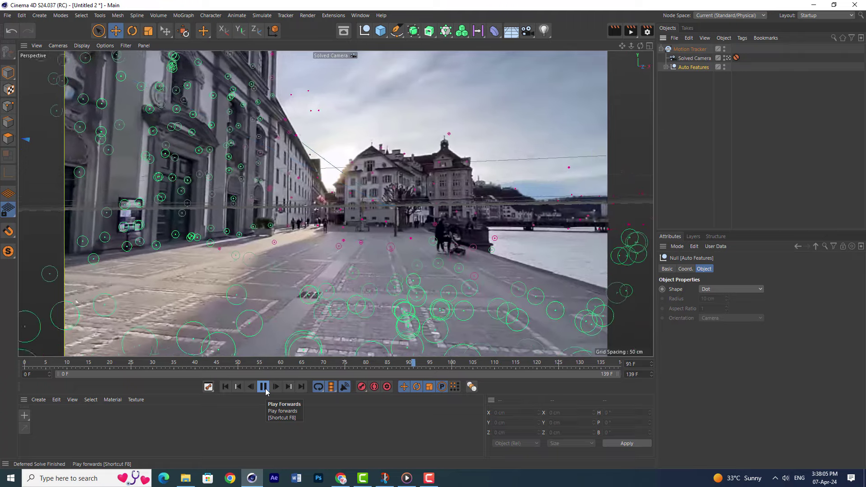
click(264, 388)
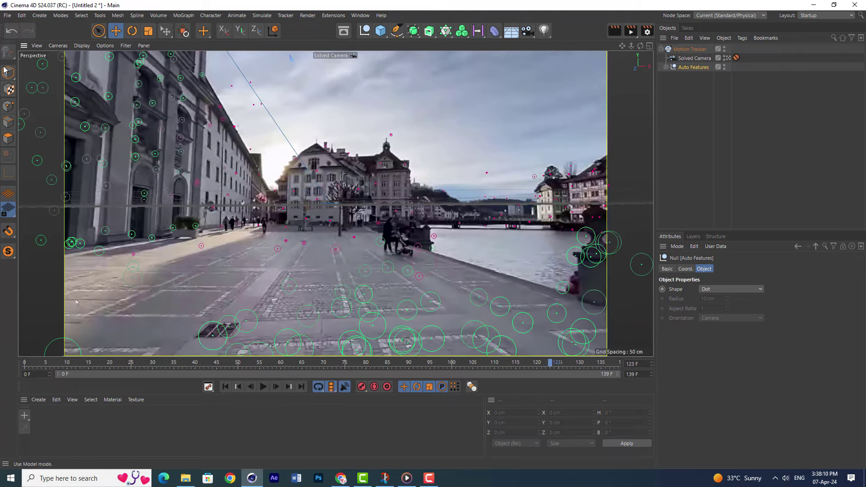
click(263, 386)
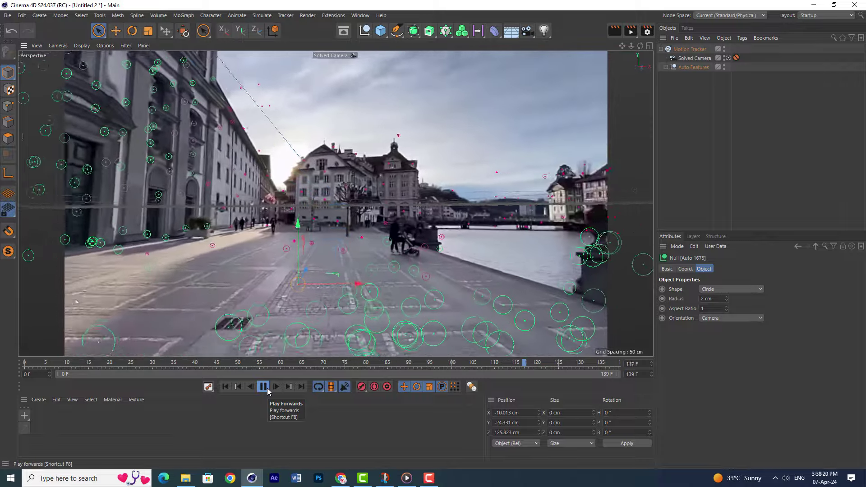
click(263, 387)
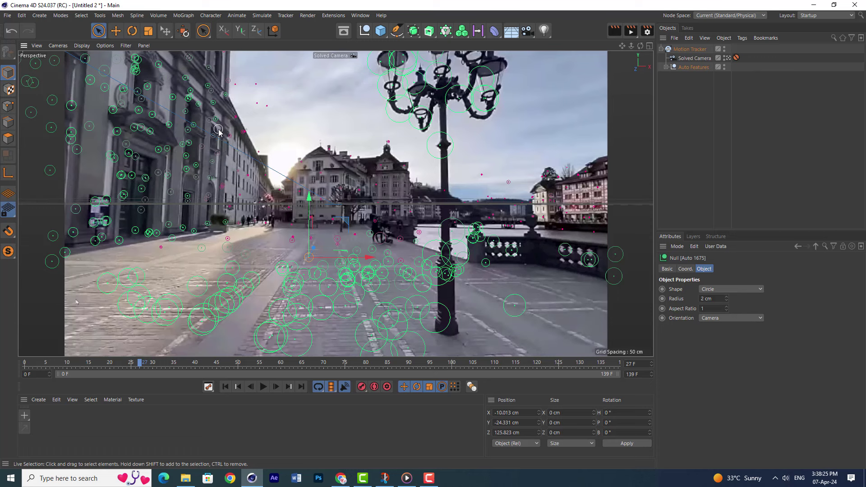
Merge the rigged dancing character project into the scene
click(7, 16)
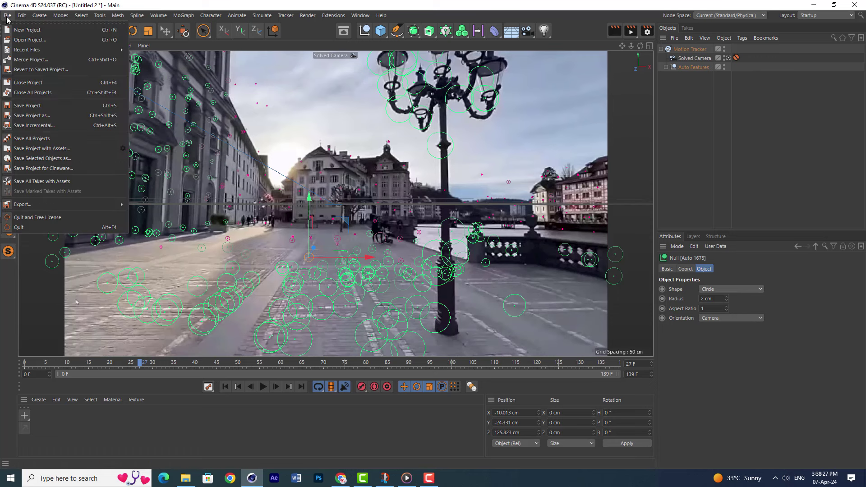
click(39, 60)
click(403, 265)
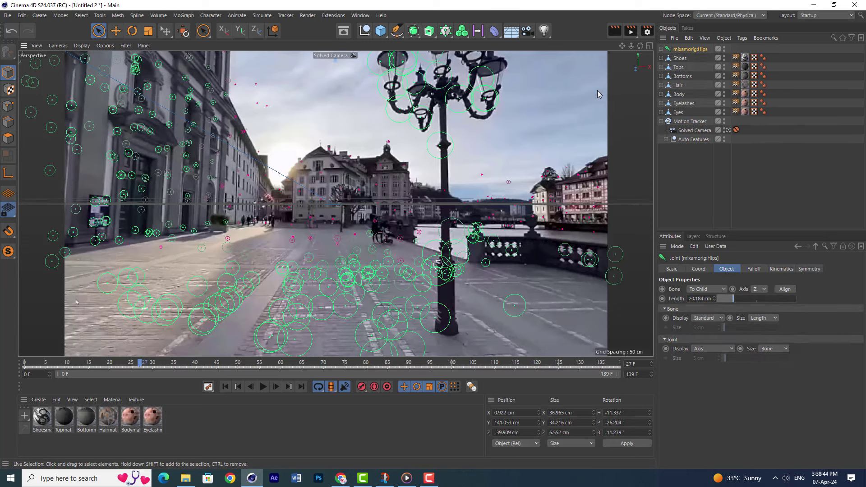
Select all eight character objects and group them under a new Null
click(677, 112)
shift+click(691, 49)
right_click(691, 48)
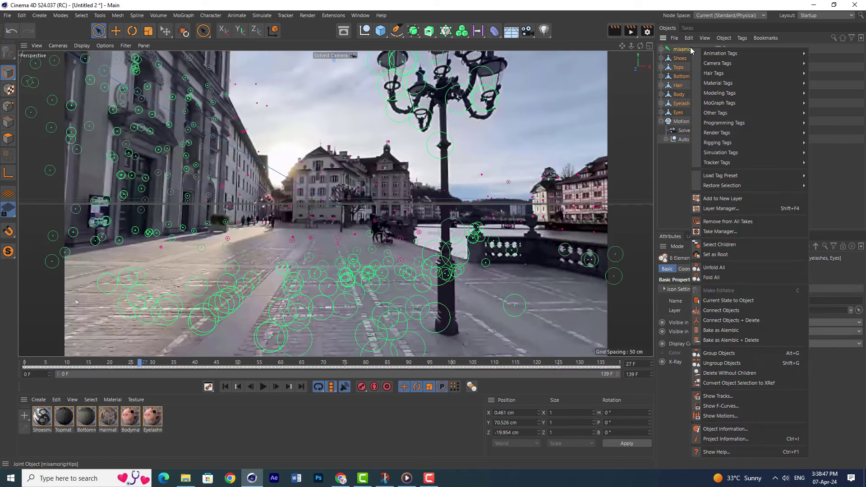
click(718, 353)
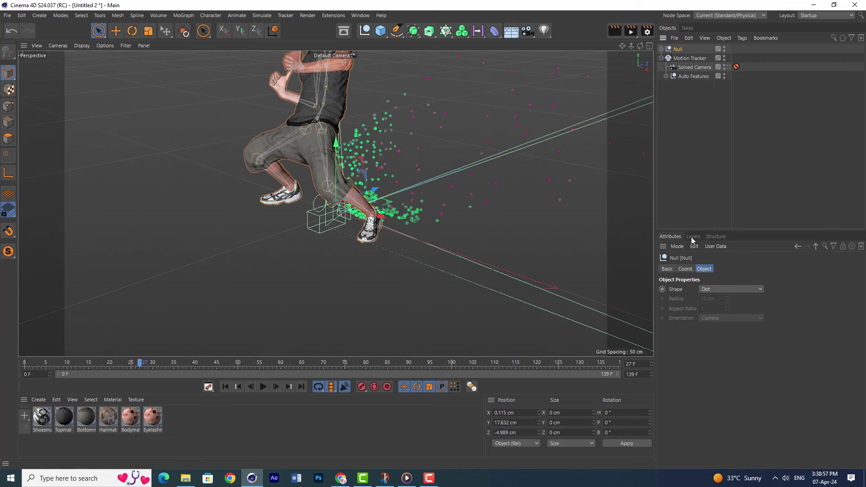
Scale the character Null to 0.3 on all axes and view through the Solved Camera
click(685, 269)
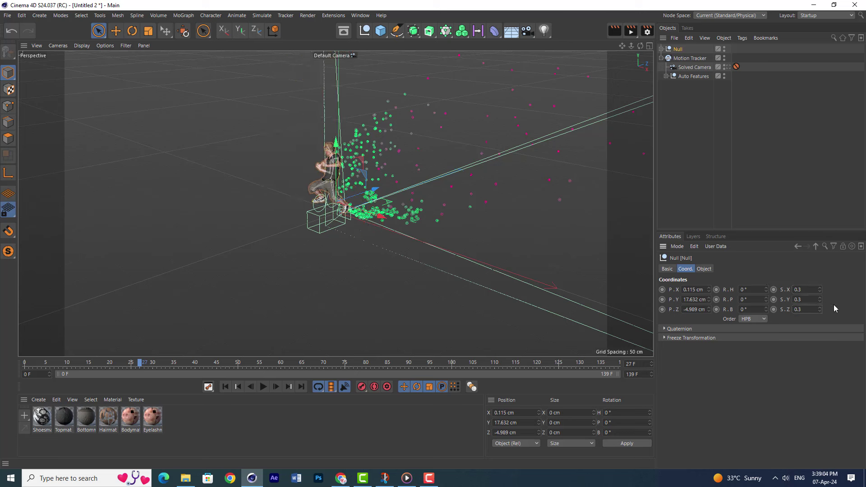
click(676, 76)
scroll(402, 166, up, 5)
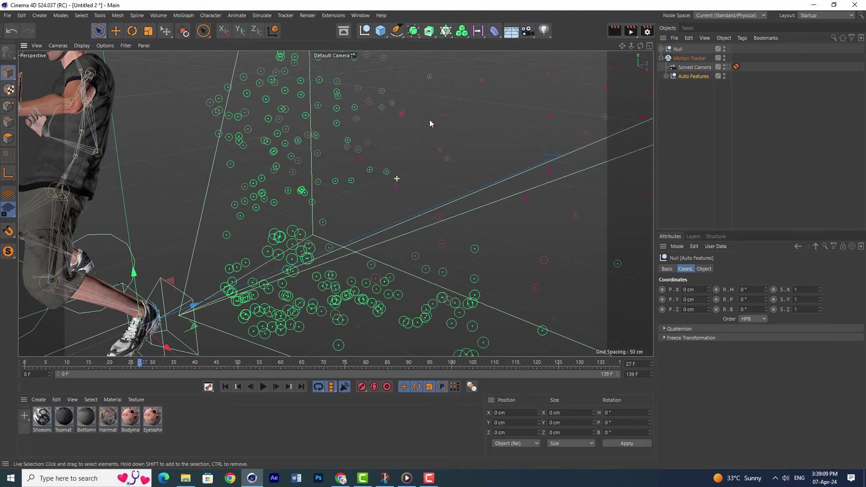
click(727, 67)
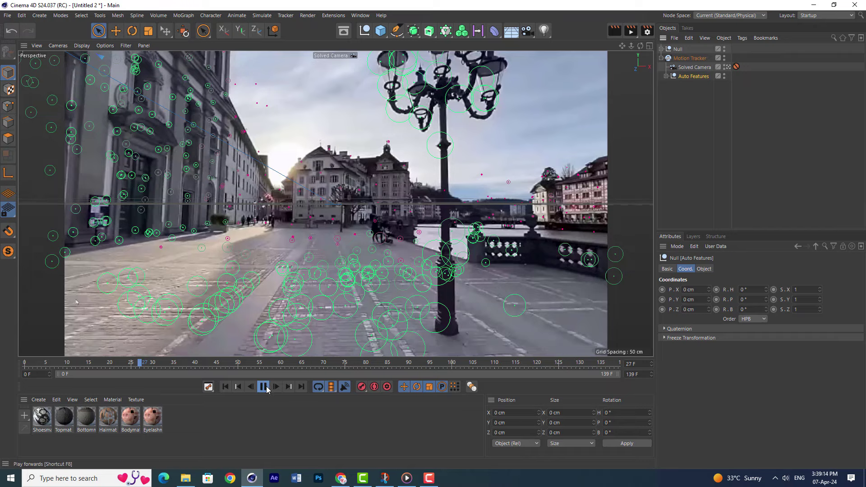
Select ground feature Auto 1675 and locate it in the Auto Features list
click(265, 387)
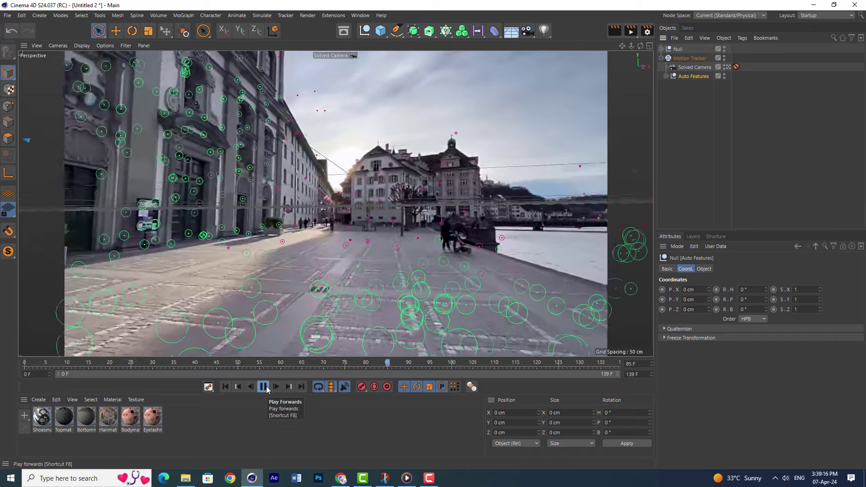
click(264, 387)
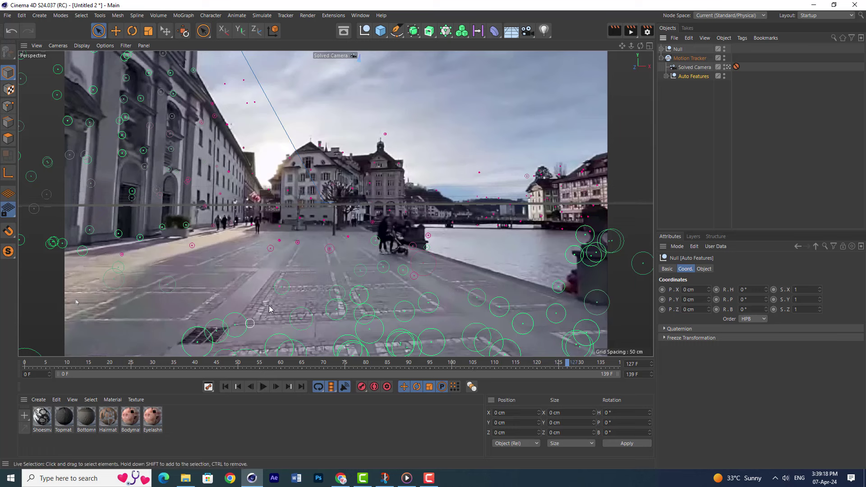
click(283, 287)
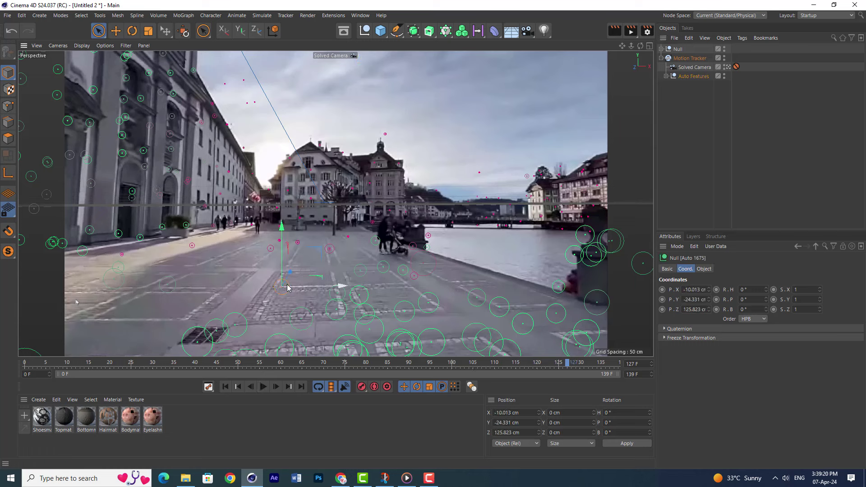
click(666, 76)
scroll(696, 123, down, 5)
scroll(696, 124, down, 3)
scroll(697, 123, down, 3)
scroll(696, 123, down, 3)
scroll(698, 126, down, 3)
scroll(700, 136, down, 3)
scroll(703, 144, down, 2)
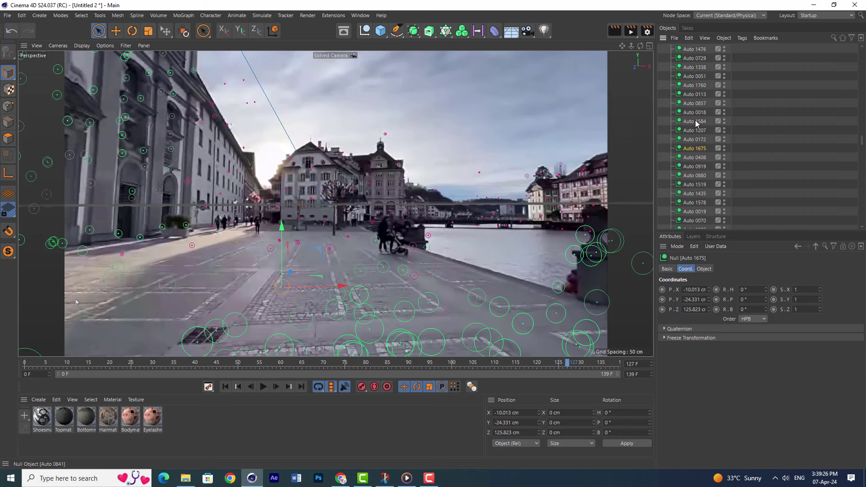
Cut Auto 1675 out of Auto Features and paste it at the top level
click(688, 38)
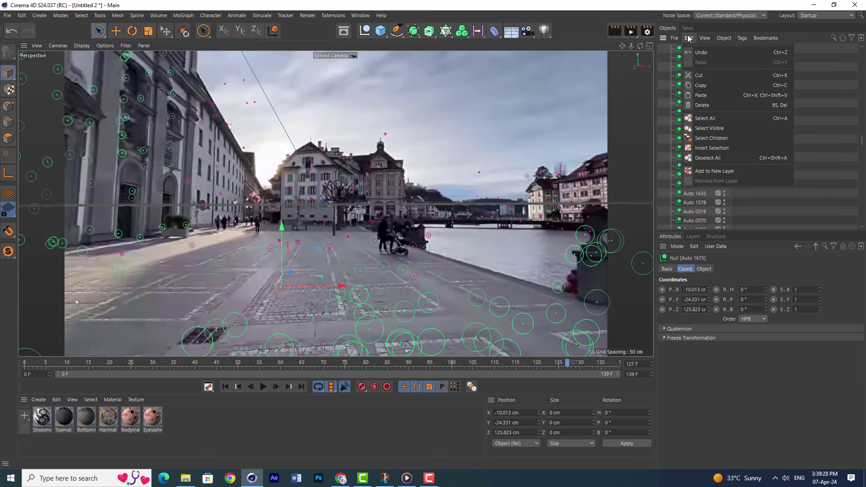
click(705, 75)
click(688, 38)
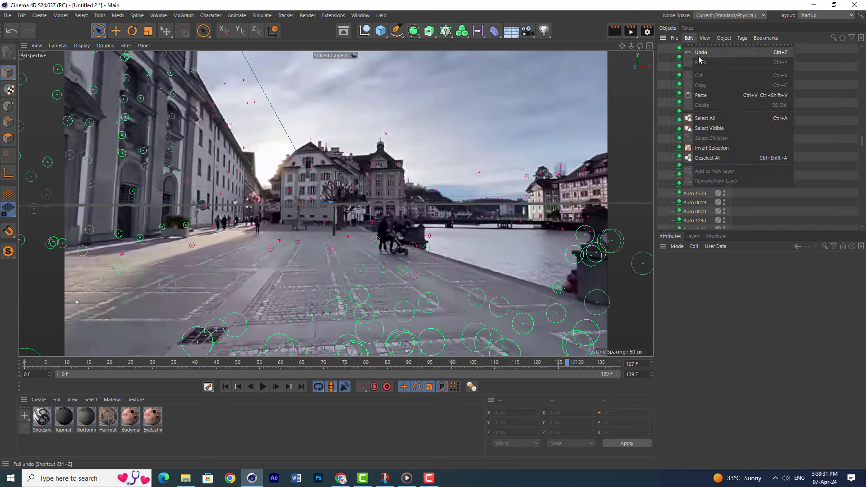
click(706, 95)
Put Auto 1675 under Motion Tracker and parent the dancer's Null under Auto 1675
drag(862, 143, 861, 52)
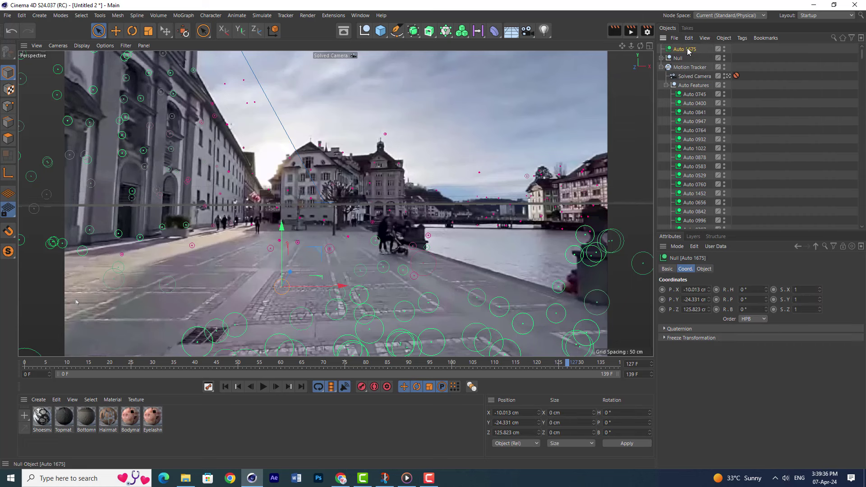
drag(687, 50, 690, 68)
click(666, 85)
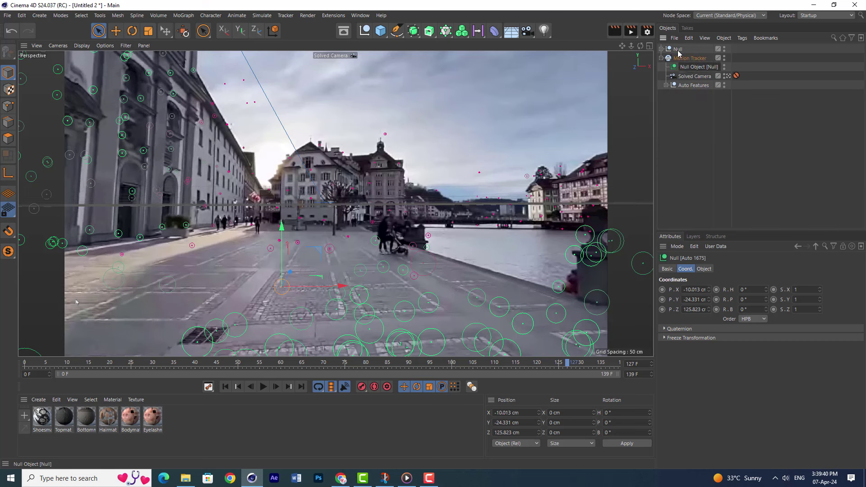
drag(678, 53, 688, 68)
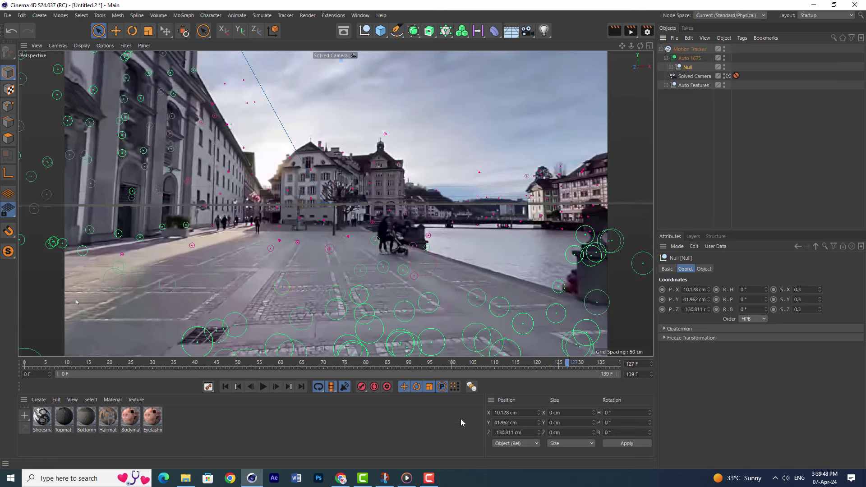
Zero the dancer Null's X, Y and Z position on the tracked feature
text(0)
key(Return)
double_click(518, 421)
text(0)
key(Return)
double_click(519, 432)
text(0)
key(Return)
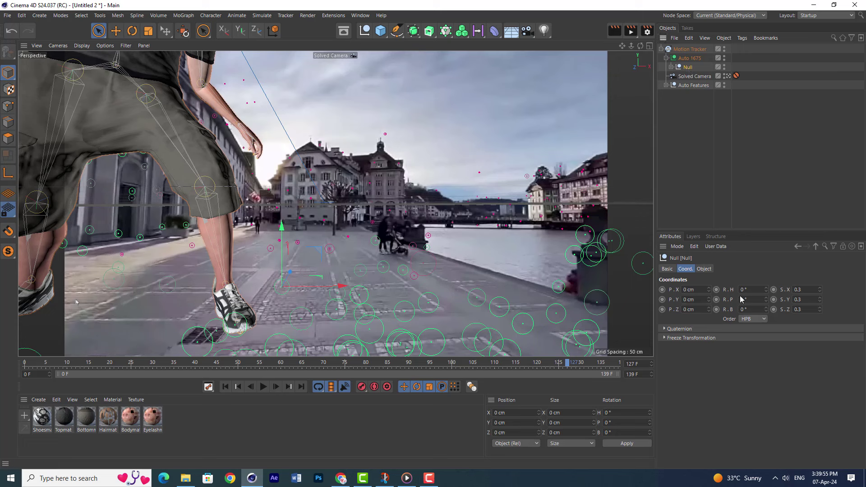
text(0.2)
Set the Null's scale to 0.2 and play back to check the dancer
double_click(806, 299)
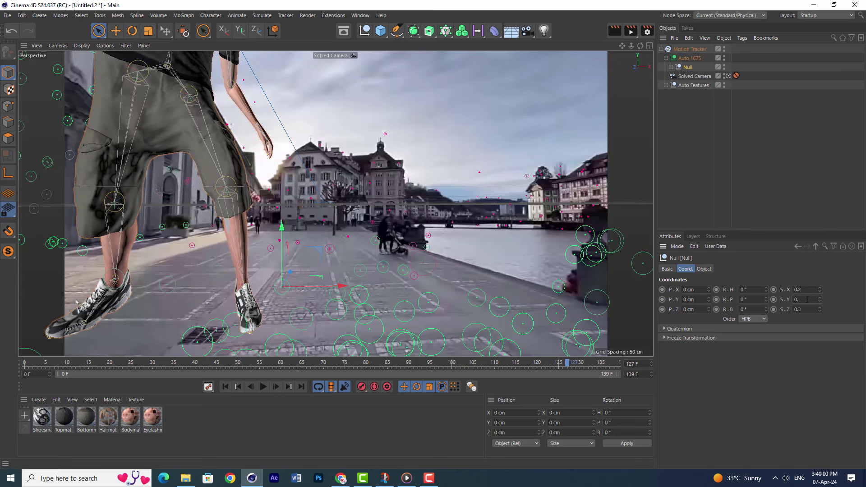
double_click(806, 309)
text(0)
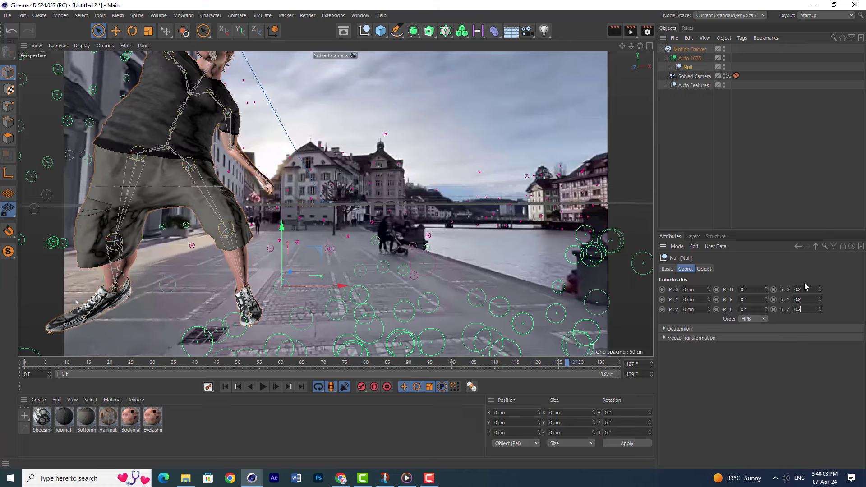
click(225, 387)
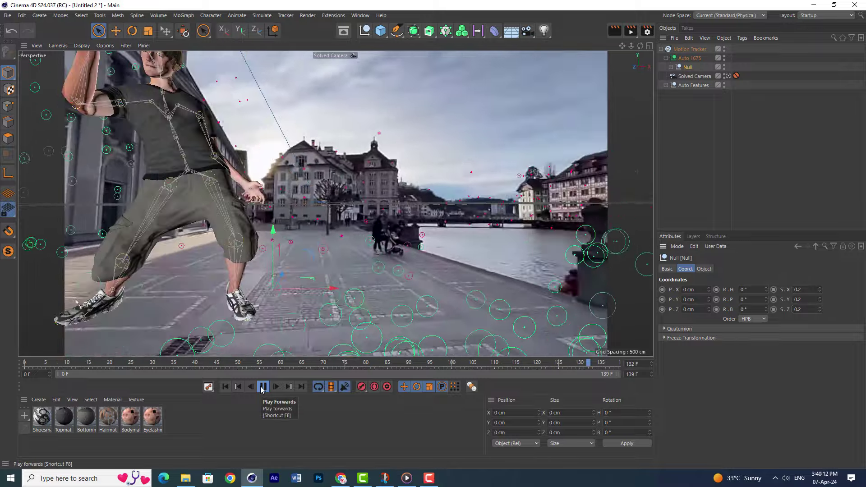
click(696, 195)
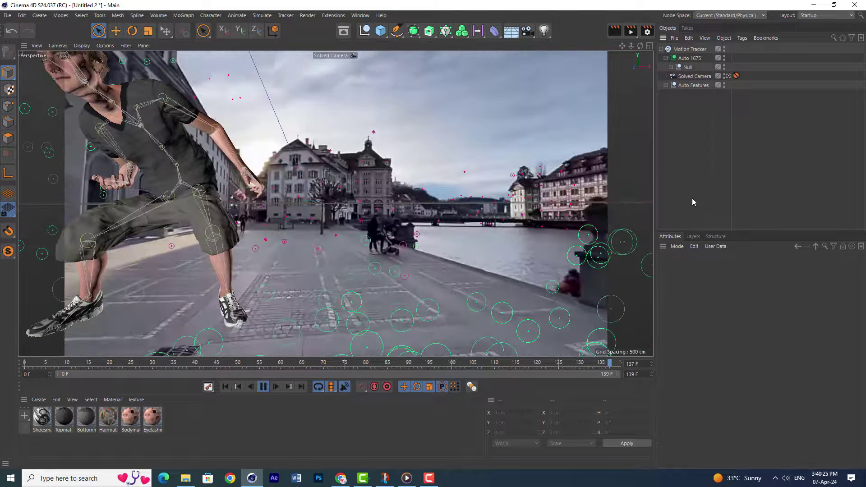
key(F8)
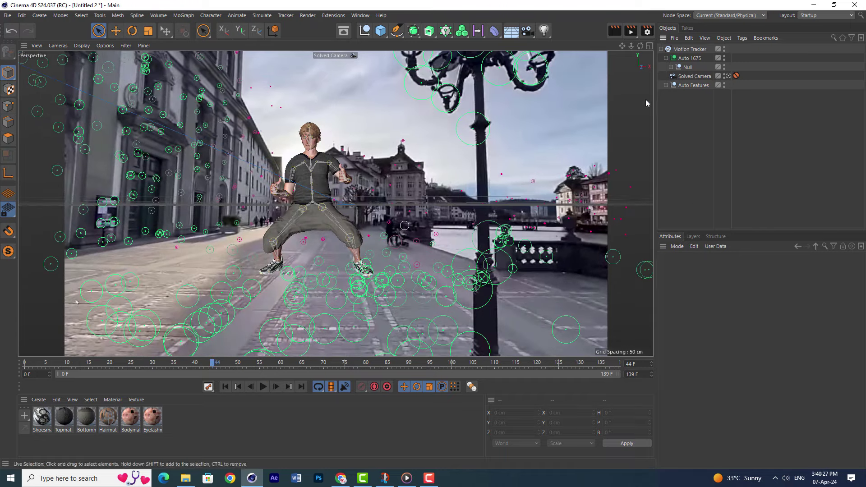
Reduce the Null's scale to 0.1 on all axes and replay from the start
click(690, 67)
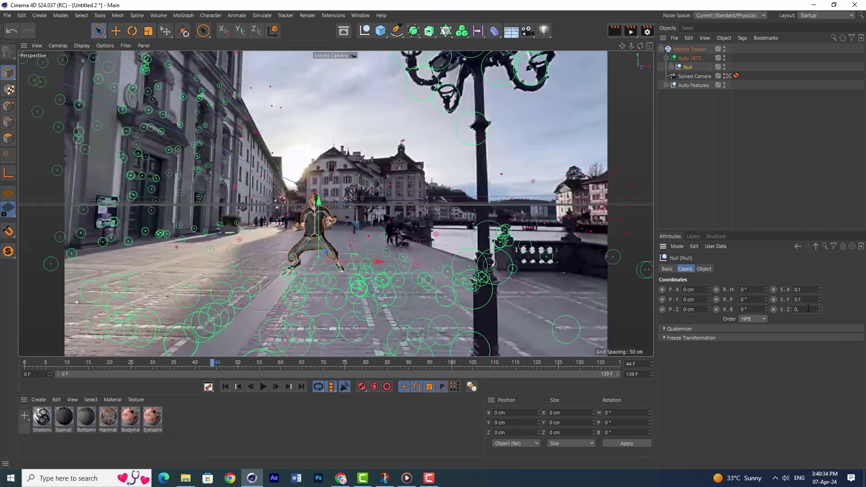
key(shift+f)
key(F8)
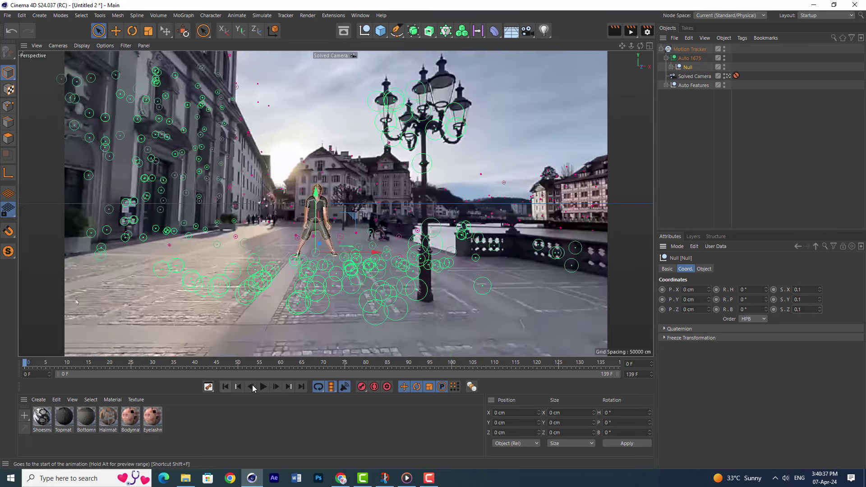
click(673, 163)
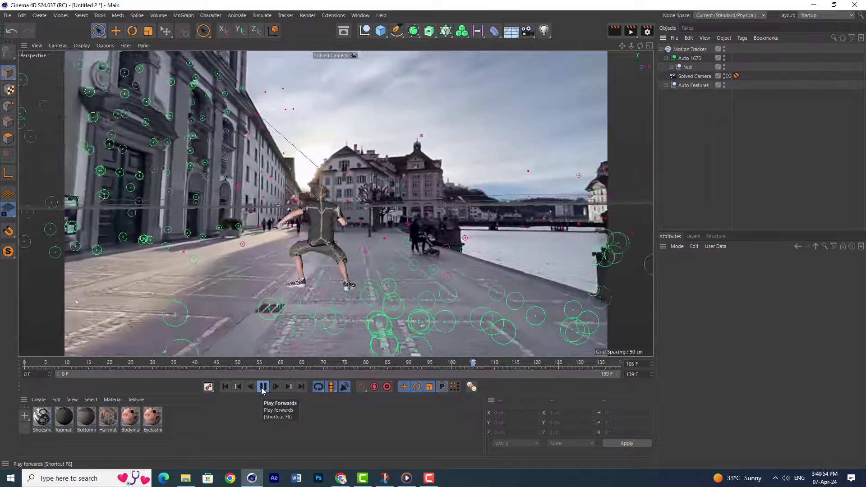
click(263, 386)
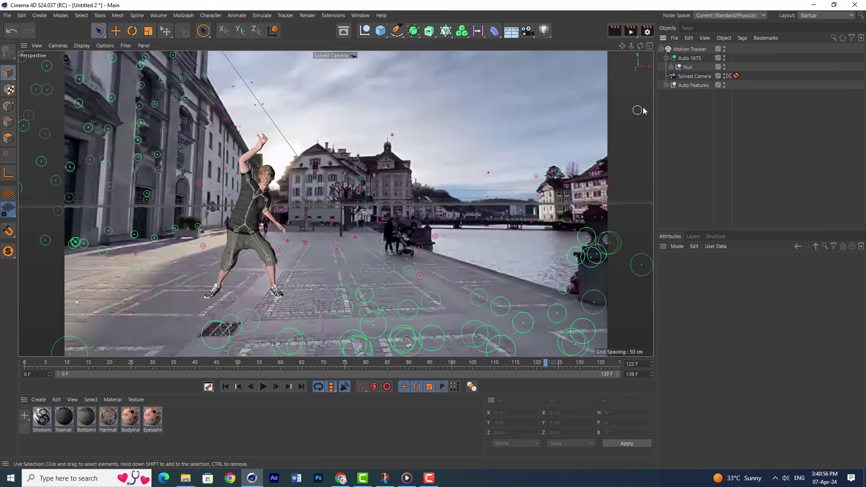
Duplicate the dancer Null as Null.1, move it 40.106 cm along X, and play both
click(690, 67)
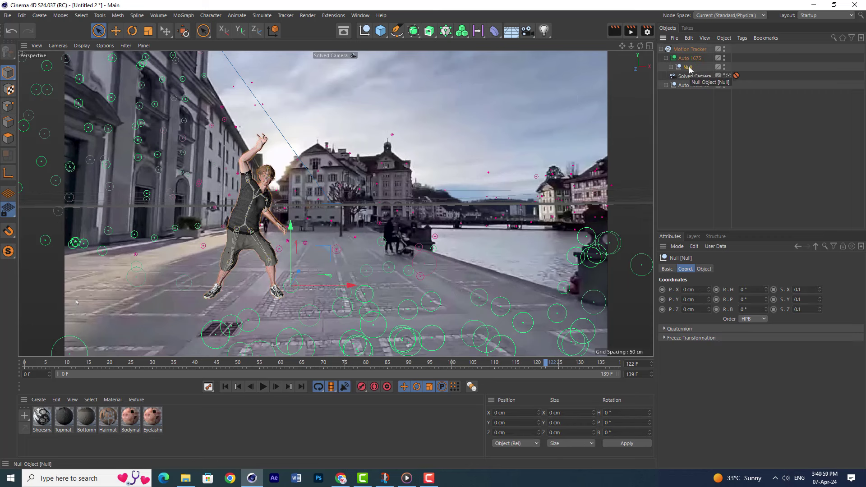
ctrl+drag(691, 64, 689, 65)
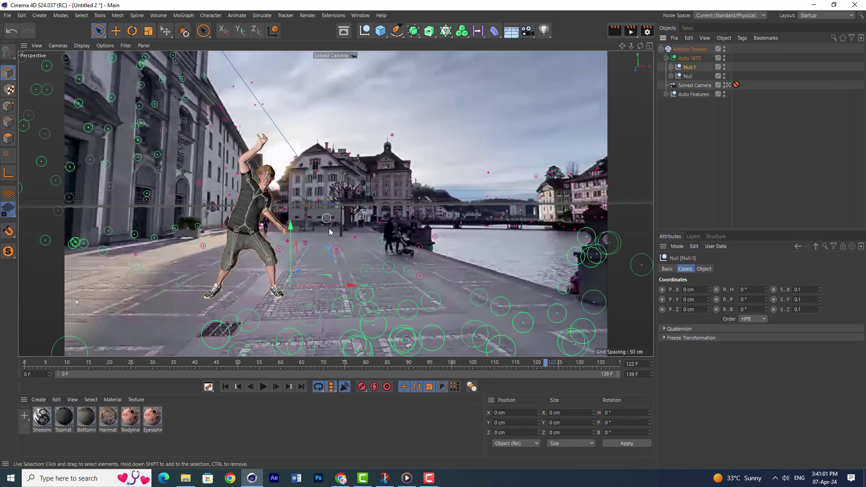
drag(491, 289, 493, 289)
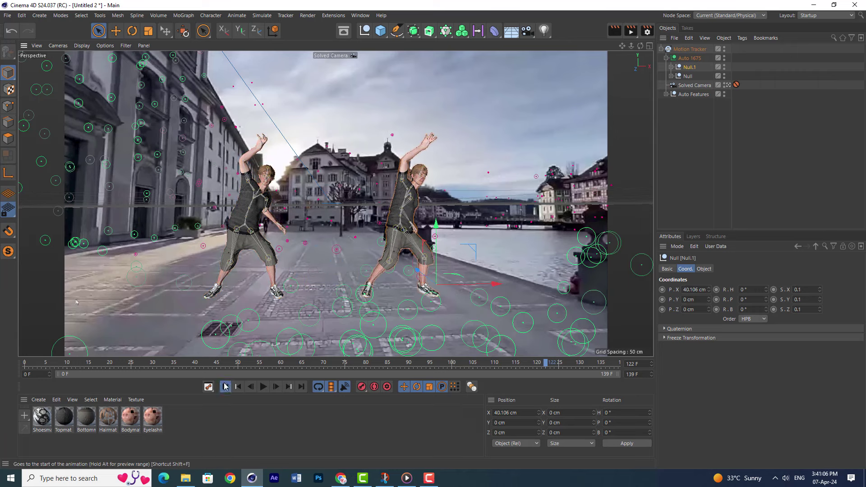
click(264, 387)
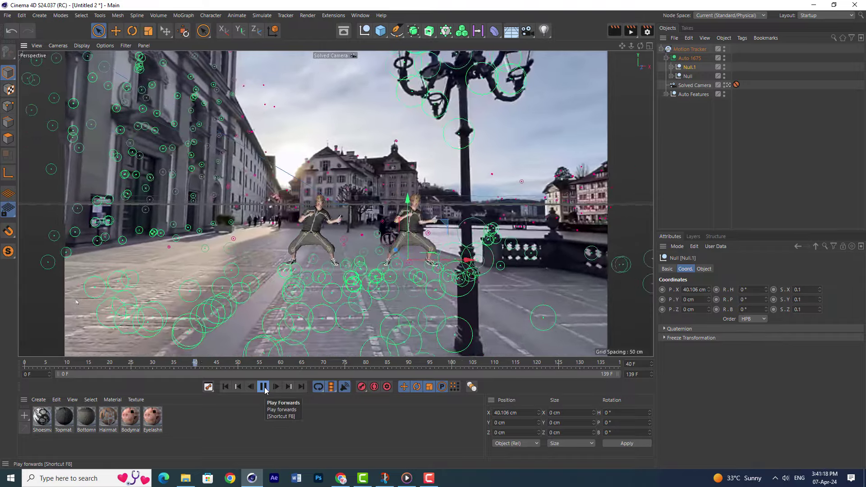
click(263, 387)
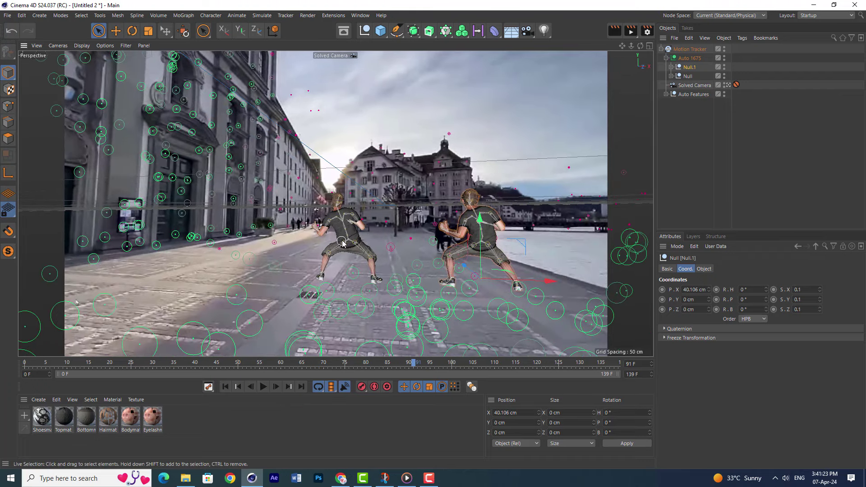
Set the original dancer Null's X, Y and Z scale to 0.2 and play to review
click(342, 244)
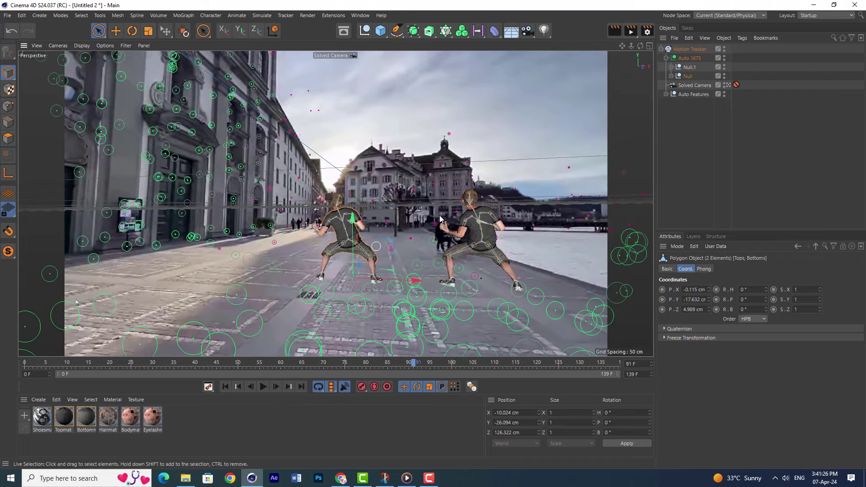
click(688, 77)
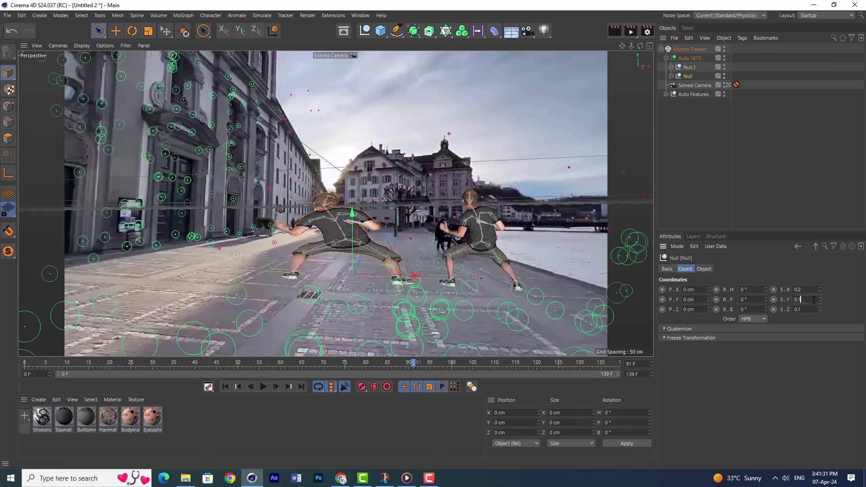
click(812, 307)
text(2)
key(Return)
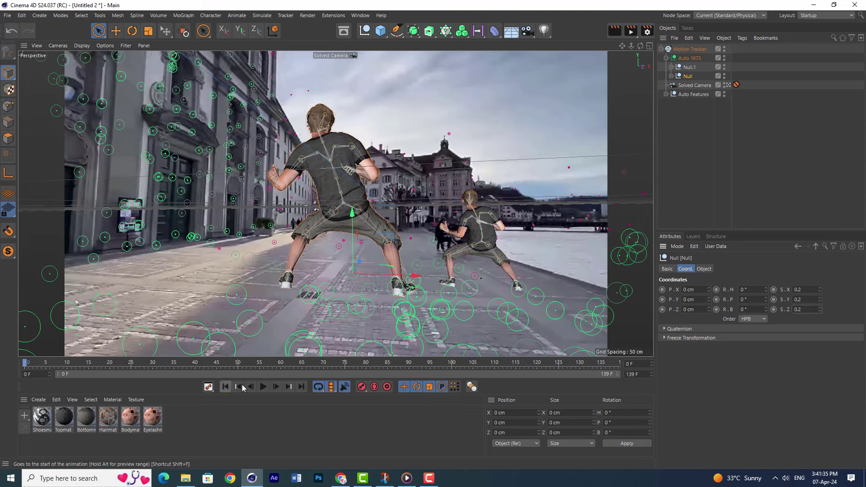
click(263, 387)
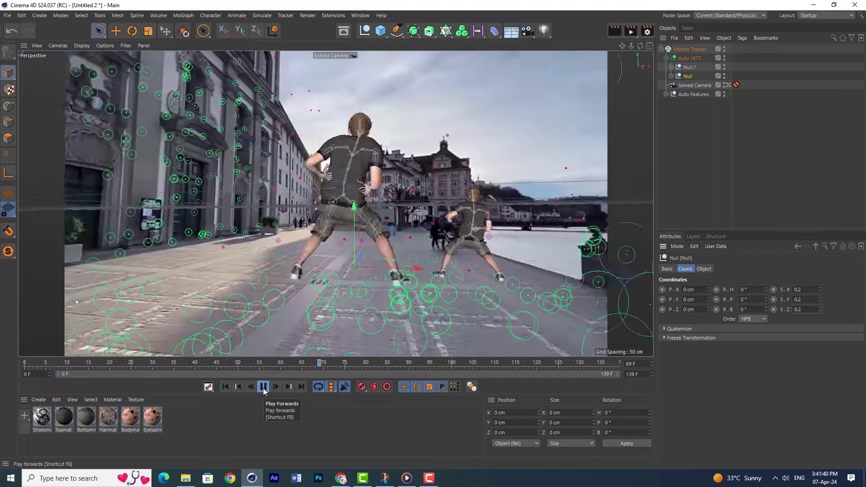
click(263, 387)
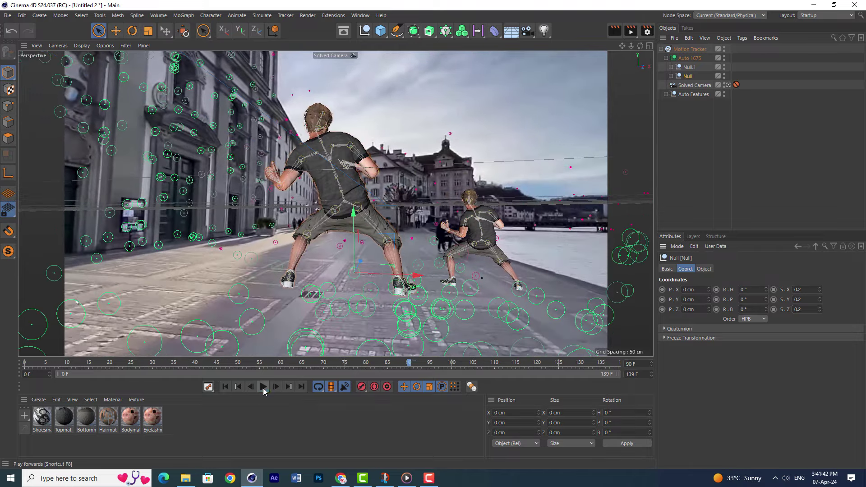
Delete the first dancer's body meshes, leaving only its skeleton
click(671, 76)
click(694, 94)
shift+click(700, 149)
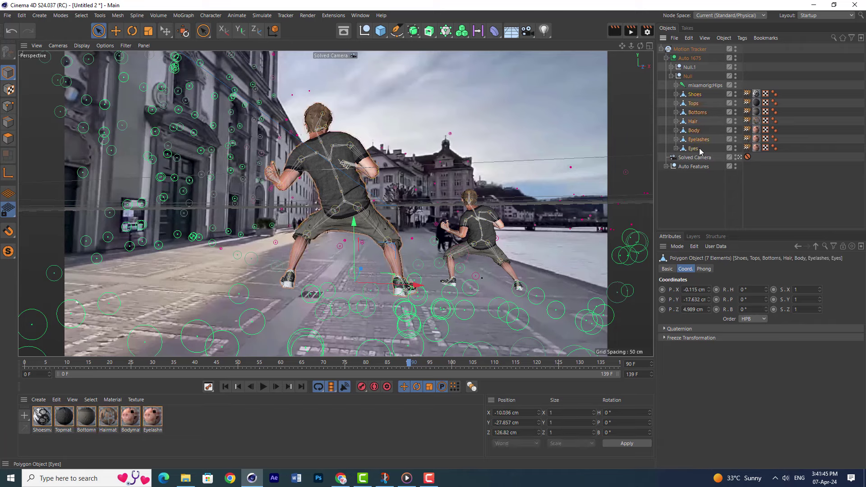
key(Delete)
Stop the footage at frame 55 and add a new Sphere primitive
click(264, 387)
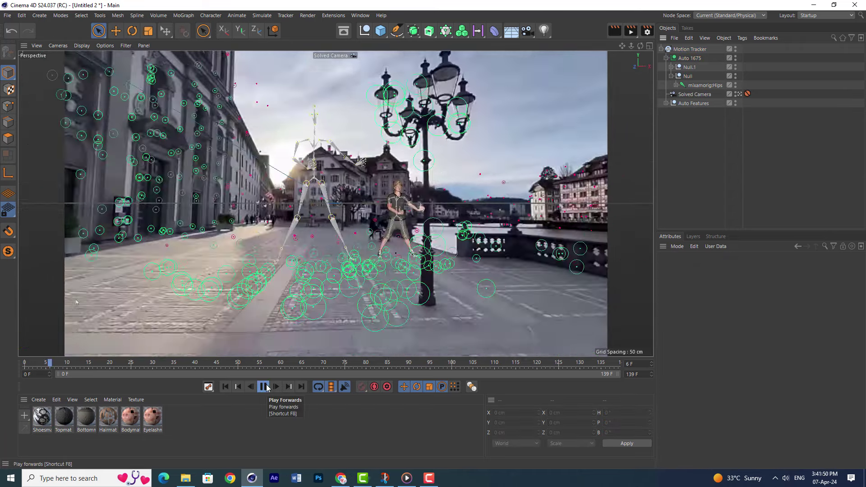
click(265, 387)
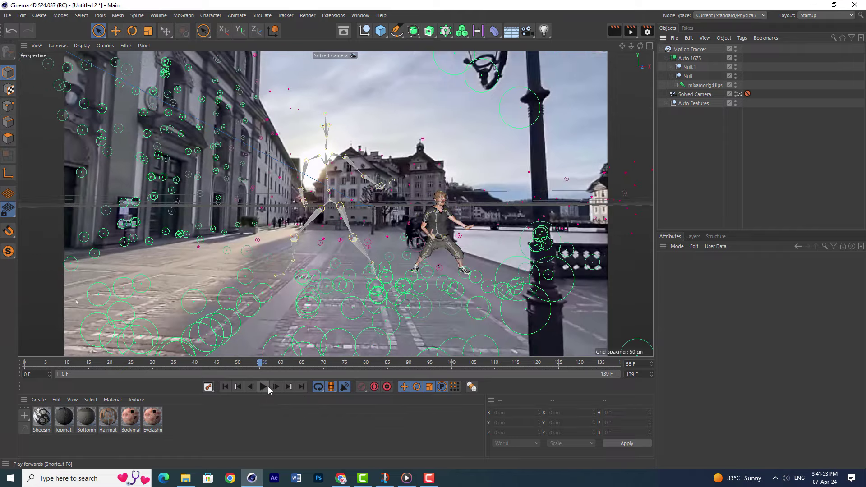
click(382, 30)
click(547, 53)
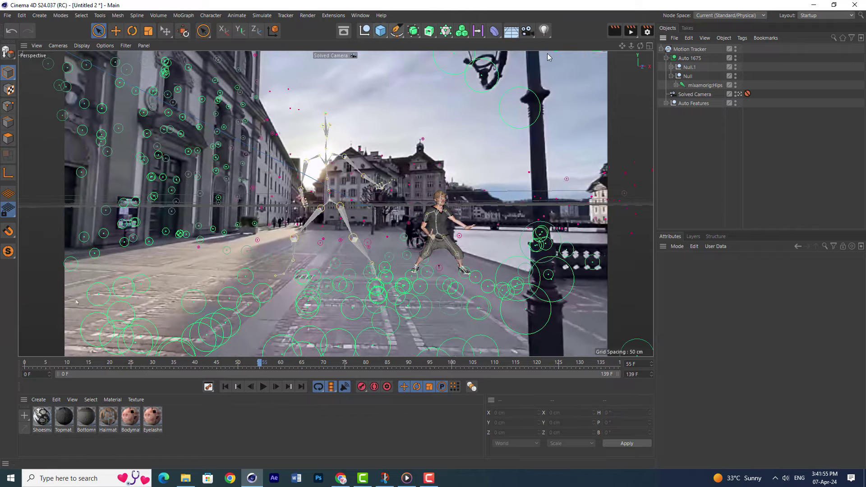
click(704, 268)
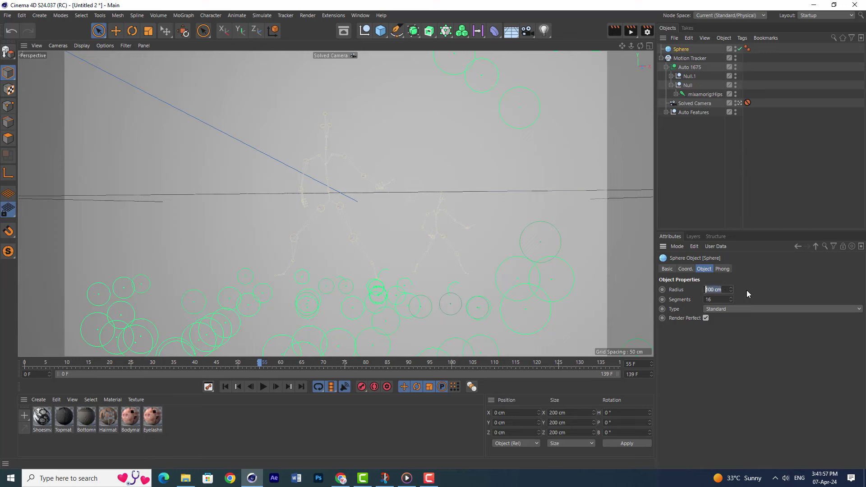
Shrink the Sphere's radius and add a Platonic with a 3 cm radius
text(3)
key(Return)
click(729, 289)
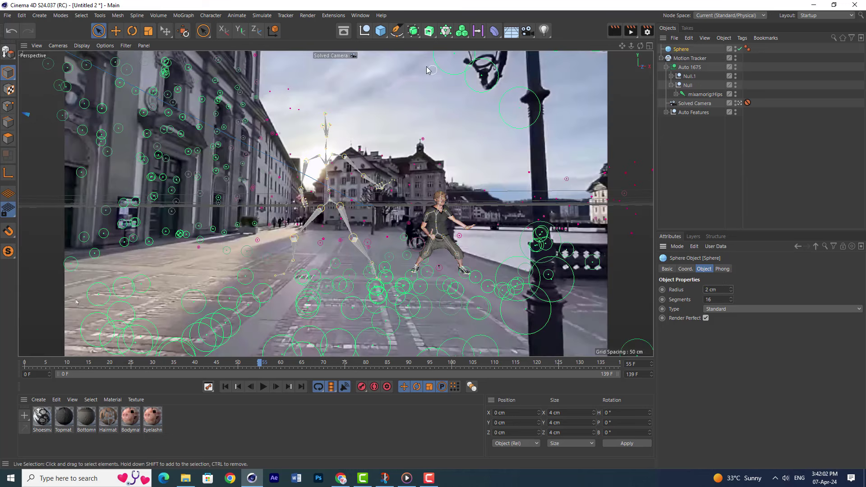
click(380, 30)
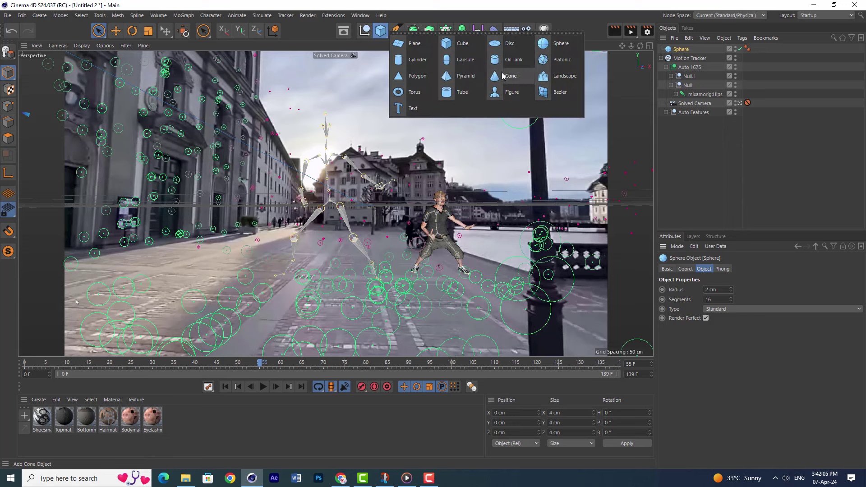
click(559, 59)
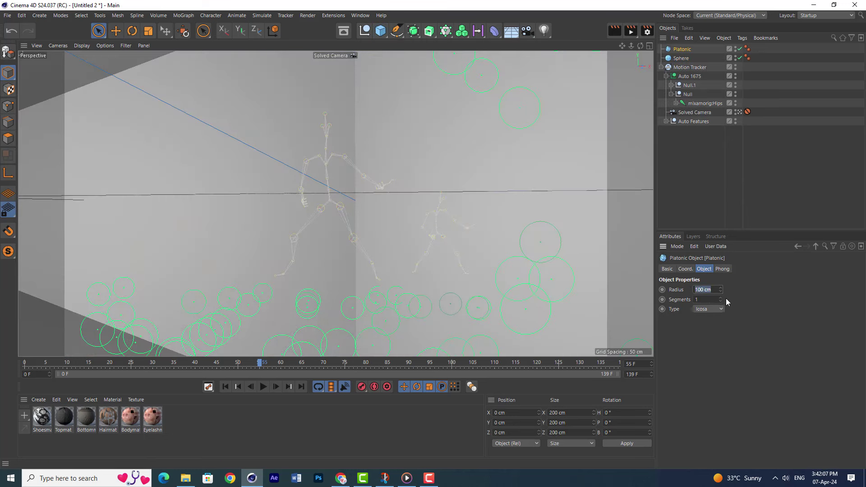
text(3)
key(Return)
Add a Cloner holding the primitives and set its mode to Object
click(192, 16)
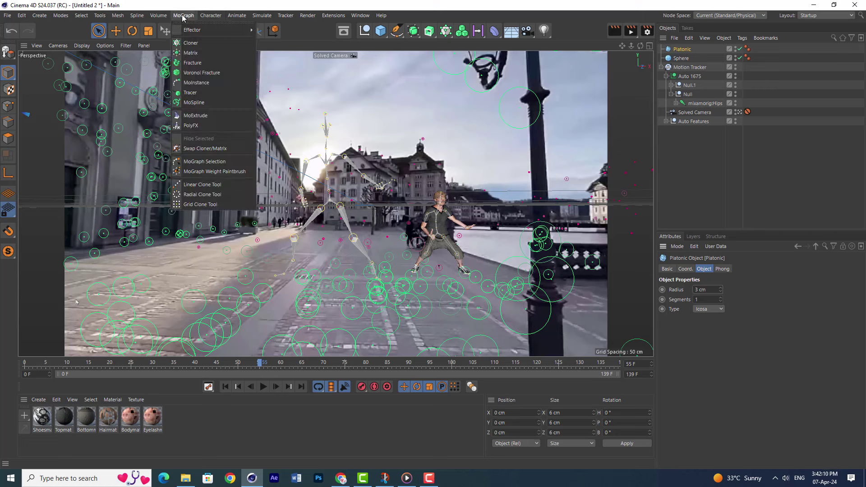
click(198, 43)
drag(681, 53, 683, 54)
click(680, 49)
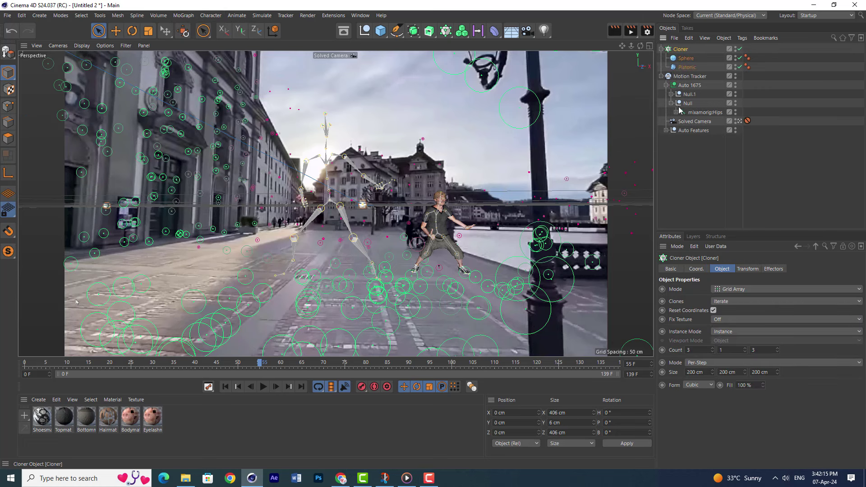
click(733, 290)
click(734, 296)
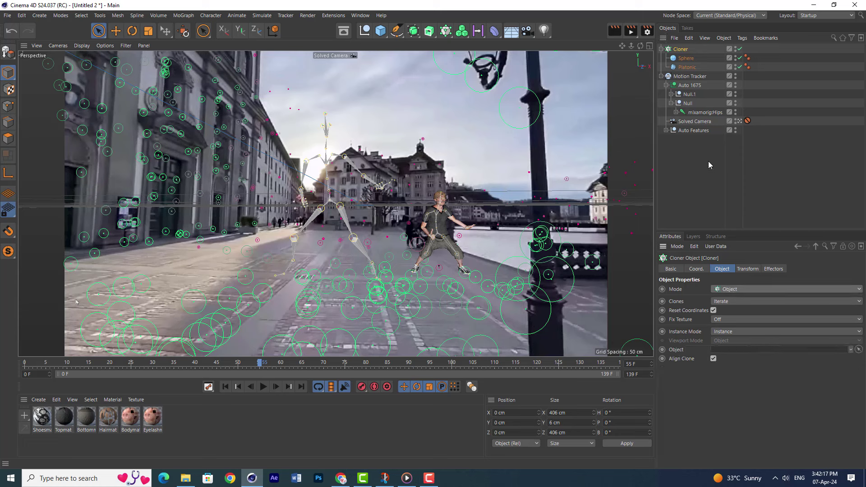
Select the whole mixamorig:Hips joint hierarchy under the Null
click(689, 104)
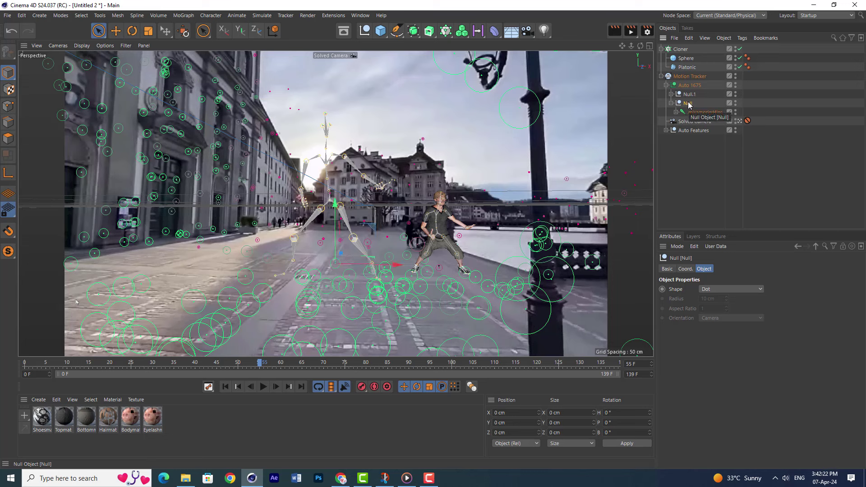
click(694, 114)
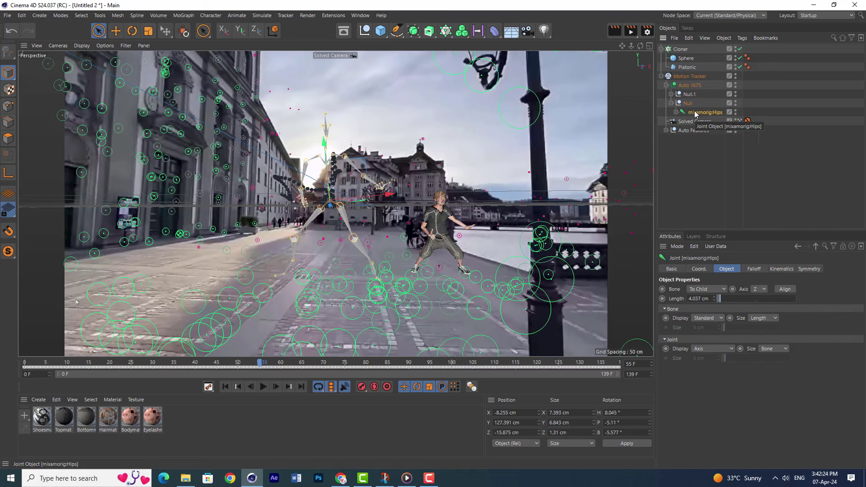
middle_click(698, 114)
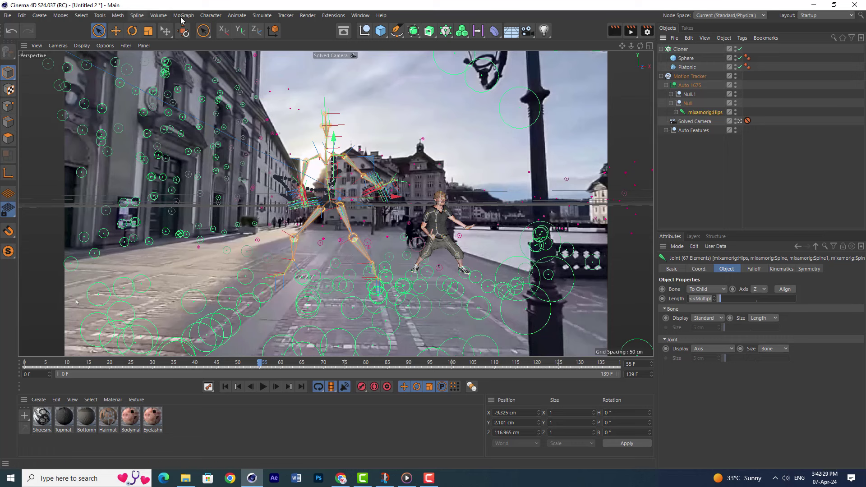
Convert the selected joints into a Polygon object and bind it to the skeleton
click(213, 16)
mouse_move(219, 155)
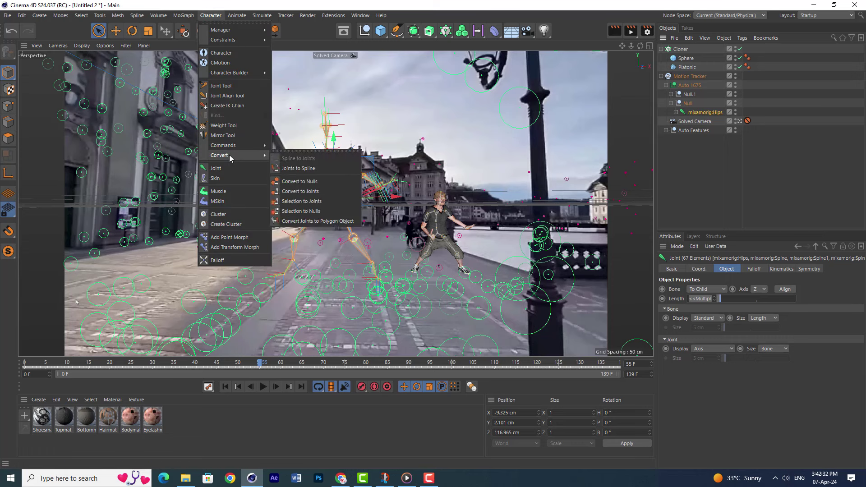
click(320, 222)
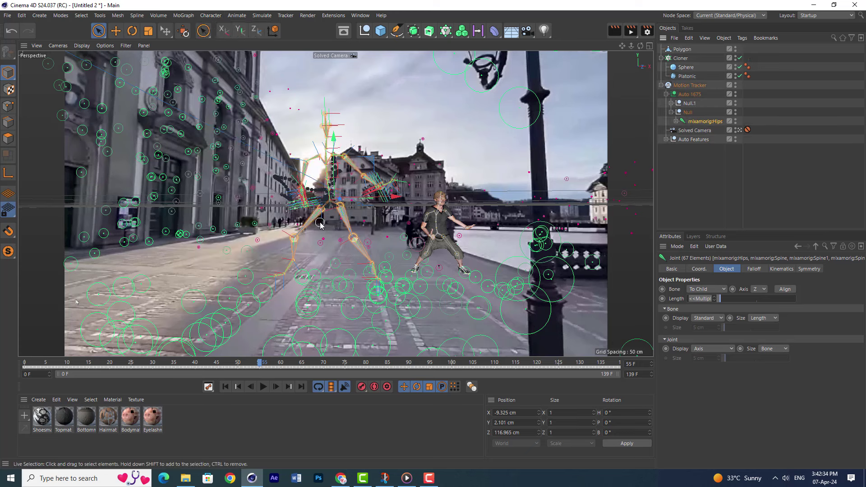
ctrl+click(682, 49)
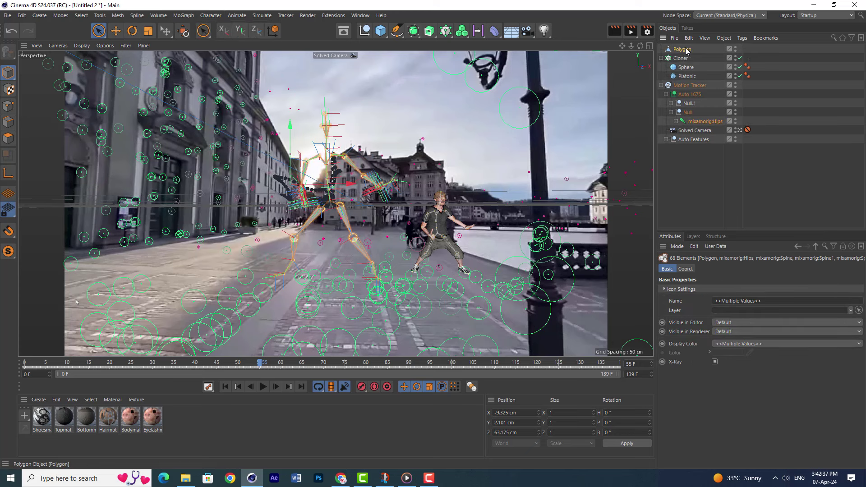
click(207, 16)
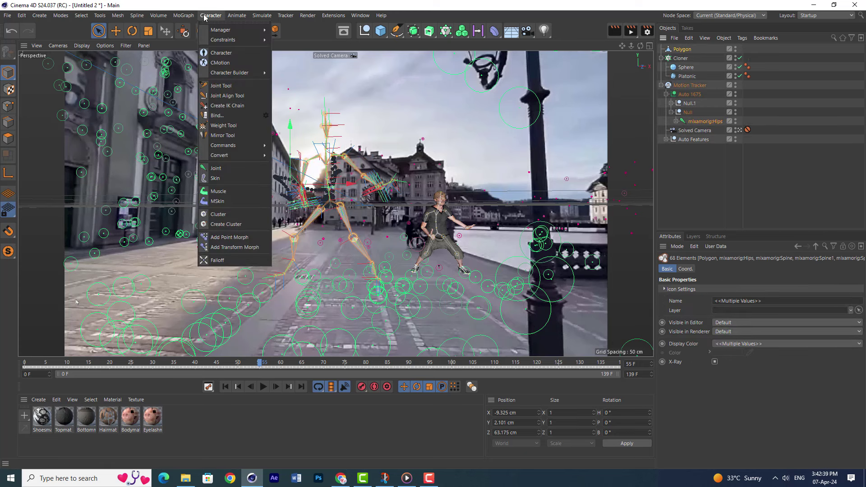
click(217, 115)
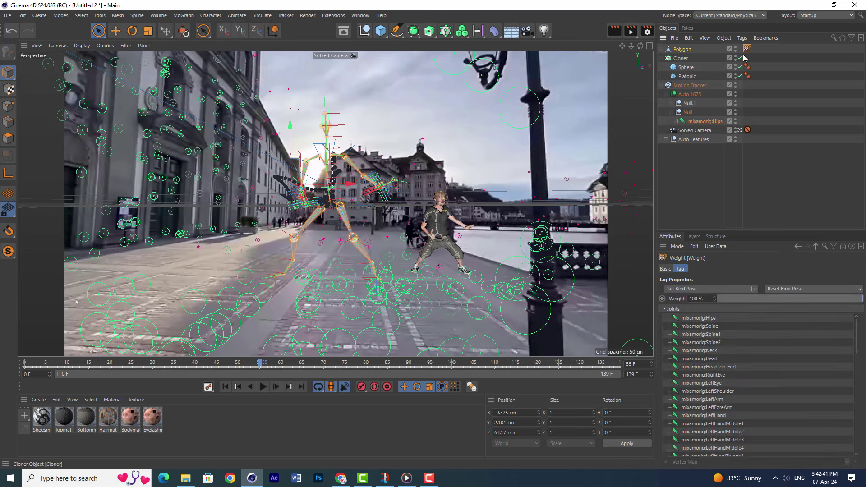
Parent the Polygon under the Null and play back to check the binding, stopping at frame 91
click(684, 52)
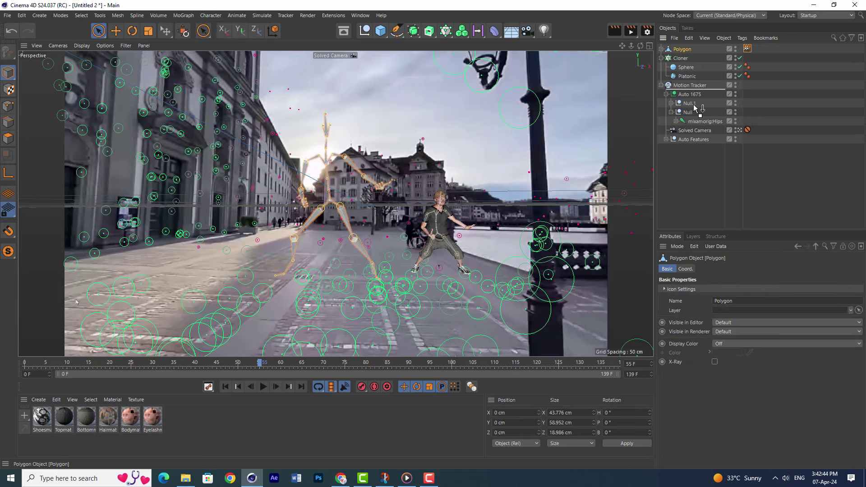
drag(695, 107, 694, 120)
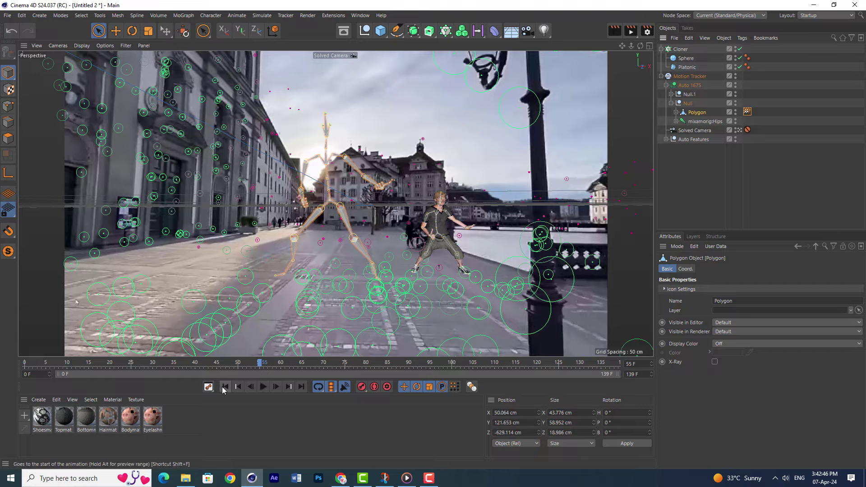
click(223, 388)
click(263, 386)
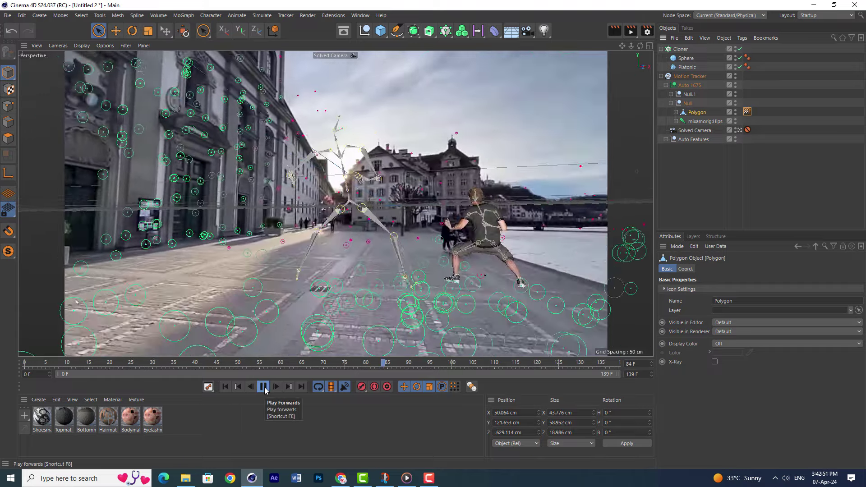
click(264, 387)
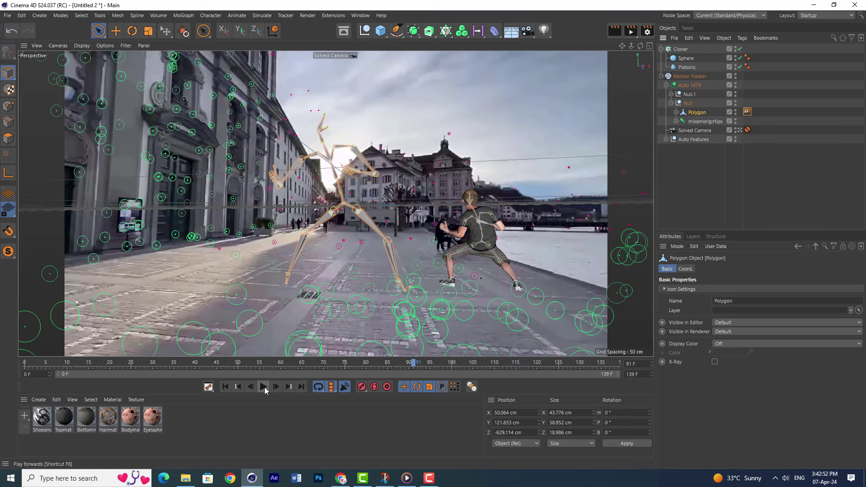
Make the Cloner distribute clones over the Polygon object and preview it
click(680, 49)
click(730, 269)
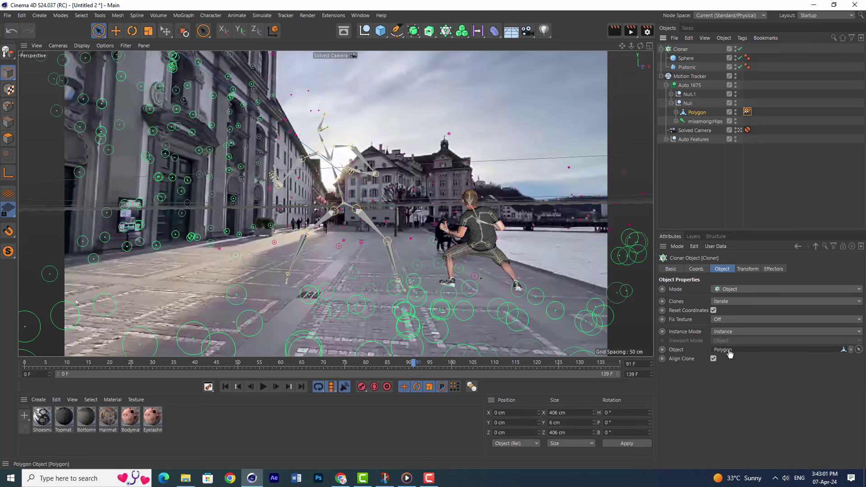
drag(729, 353, 729, 352)
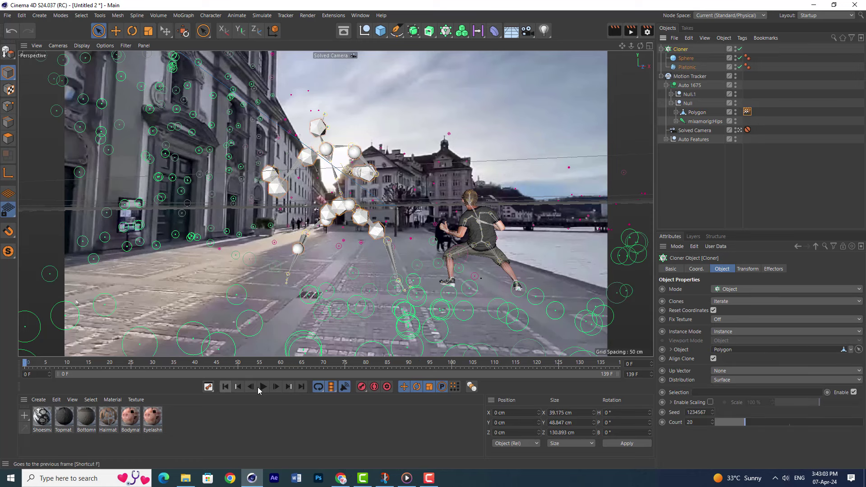
click(261, 389)
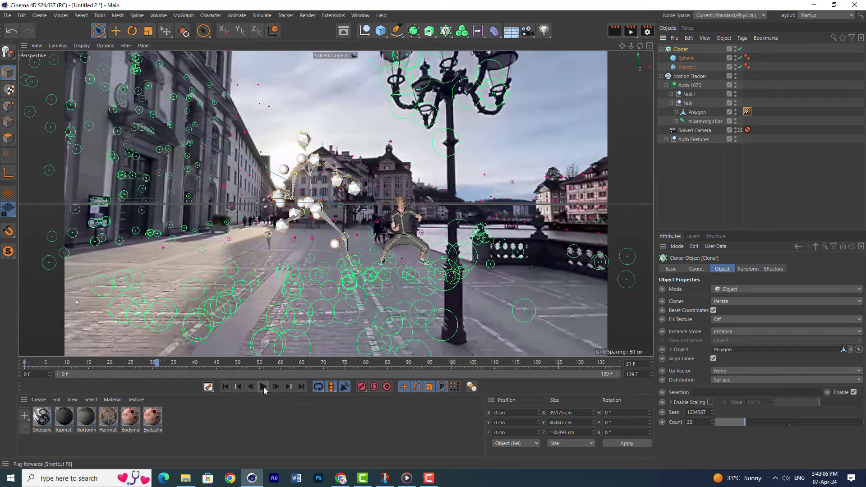
click(229, 388)
Set the clone count to 600 and play the animation
drag(751, 421, 846, 428)
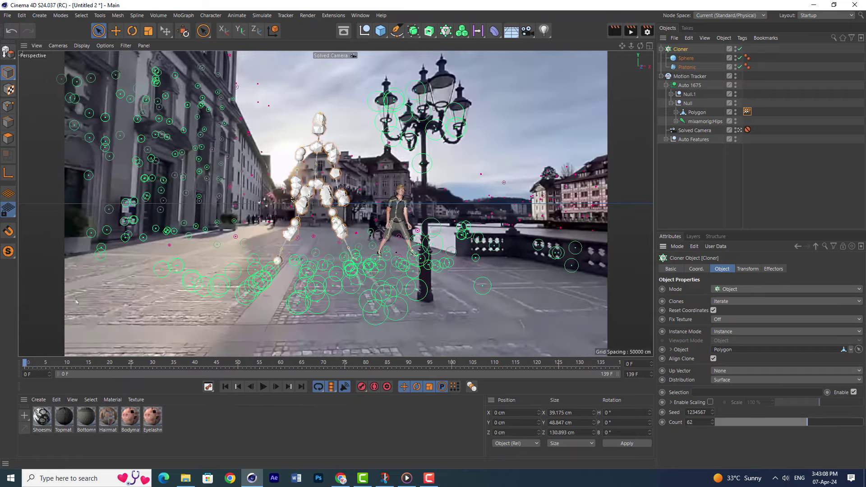
click(690, 422)
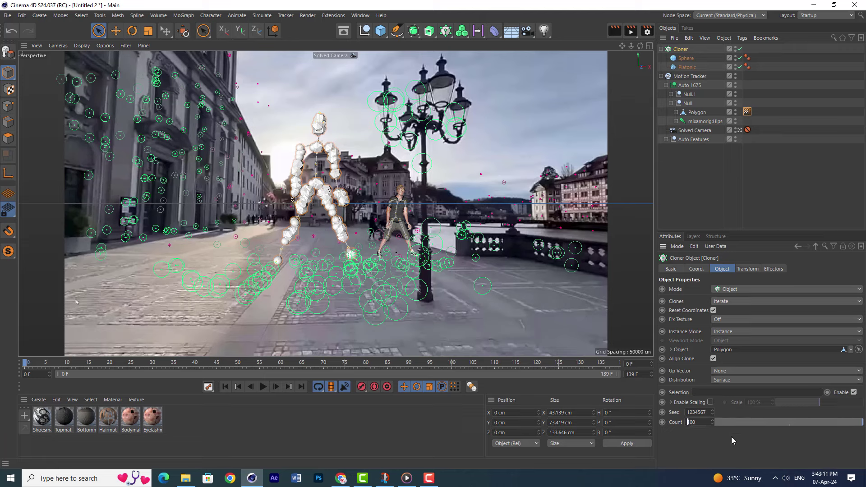
text(600)
key(Return)
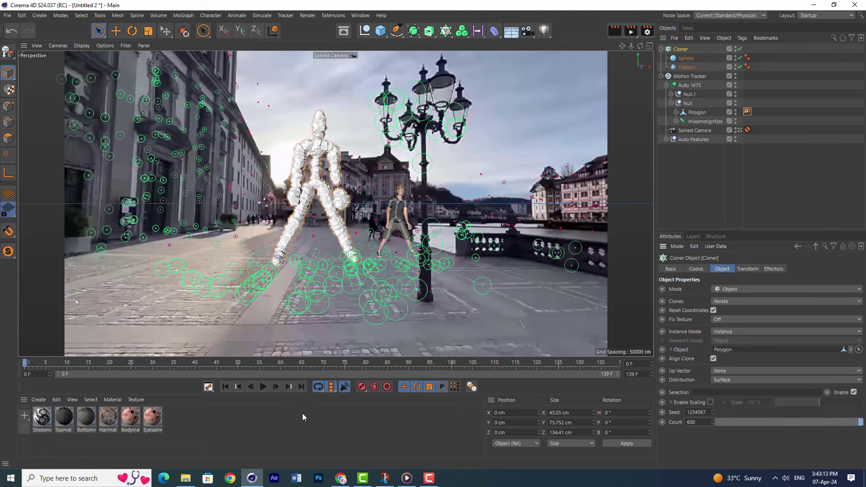
click(265, 388)
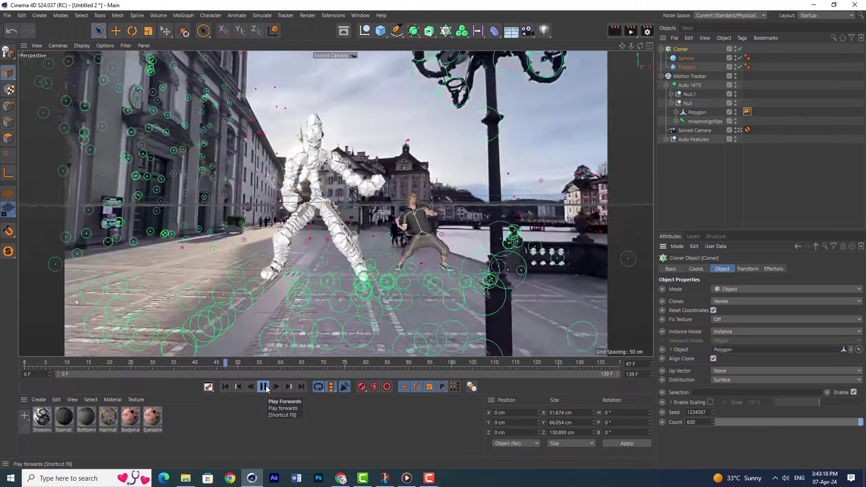
Move the Cloner to the bottom and pull Auto 1675 out of the Motion Tracker
click(265, 387)
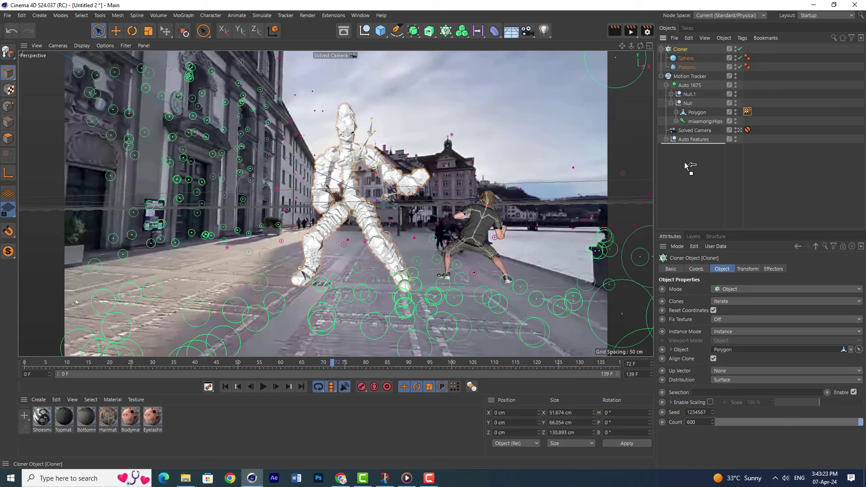
drag(680, 49, 685, 166)
click(671, 76)
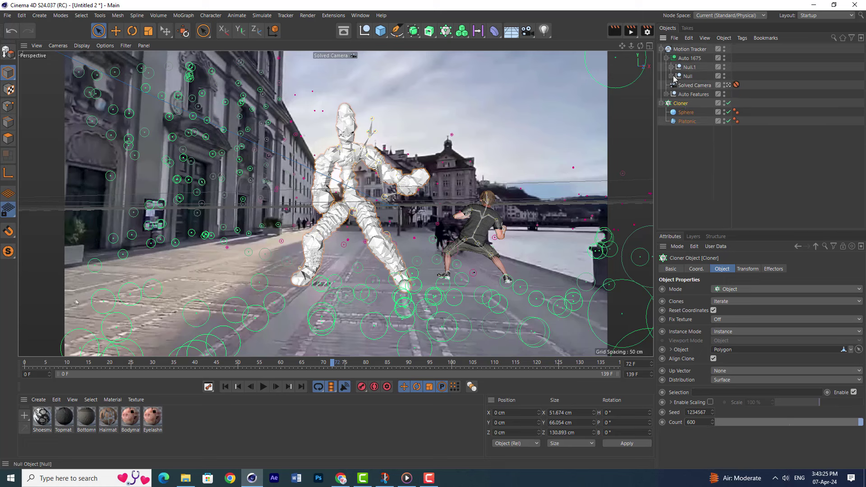
drag(686, 61, 685, 132)
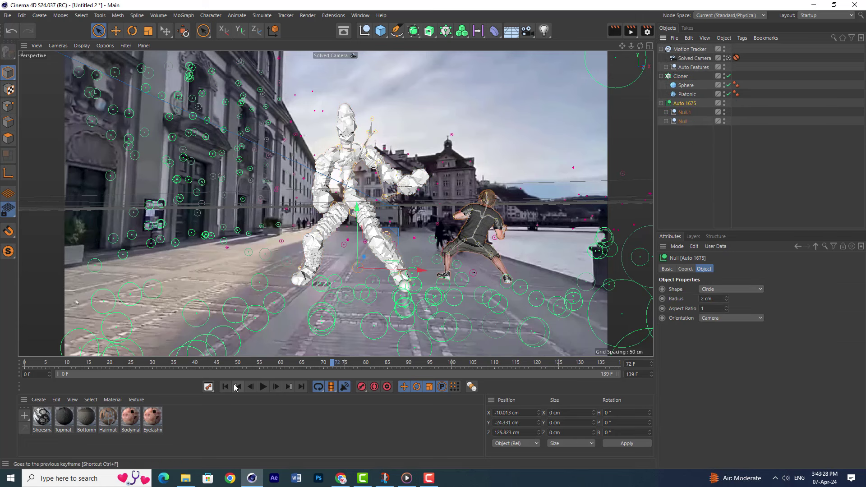
Place the Cloner last in the hierarchy and preview the playback
click(261, 389)
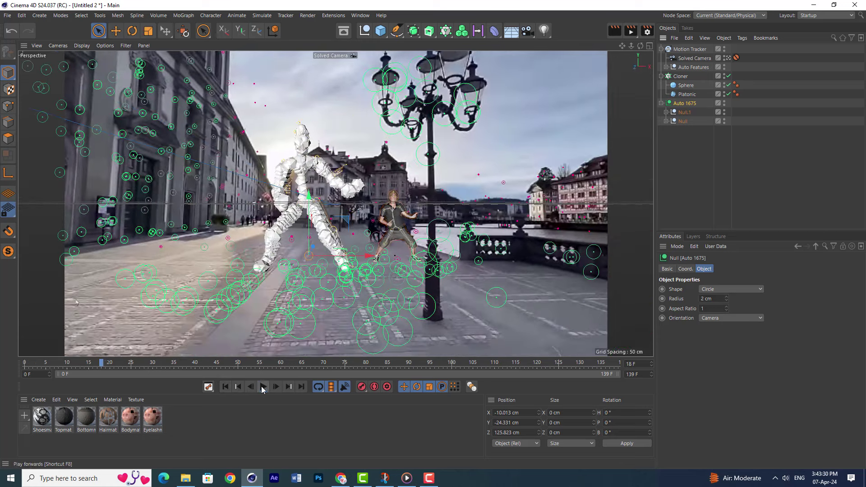
drag(679, 153, 680, 153)
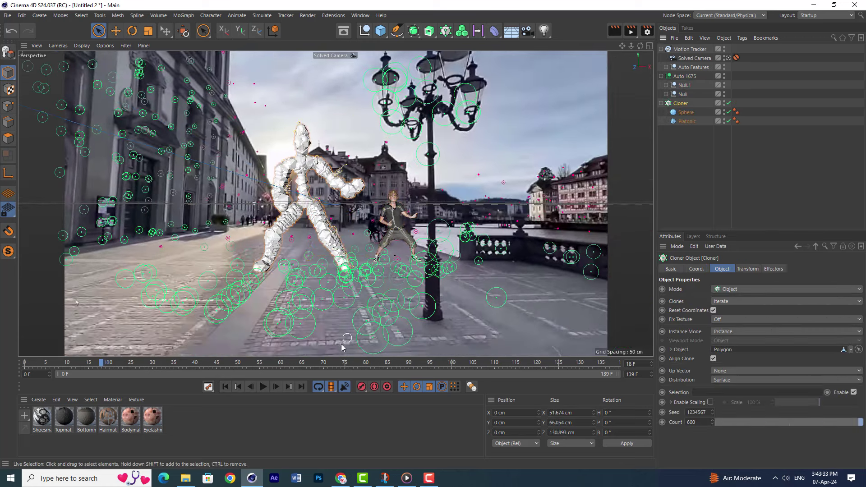
click(263, 387)
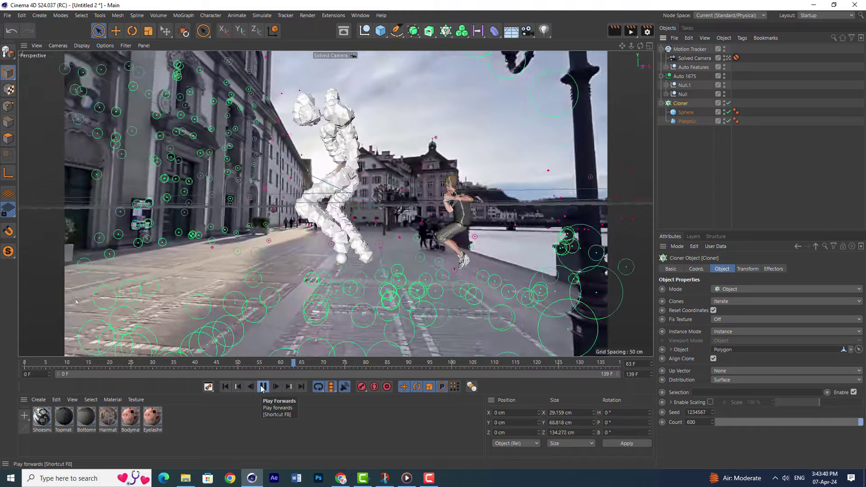
click(262, 387)
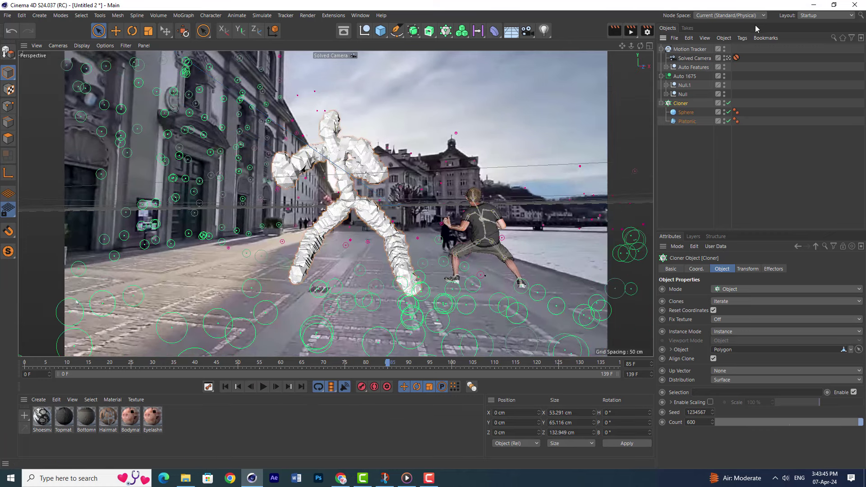
click(742, 39)
mouse_move(764, 152)
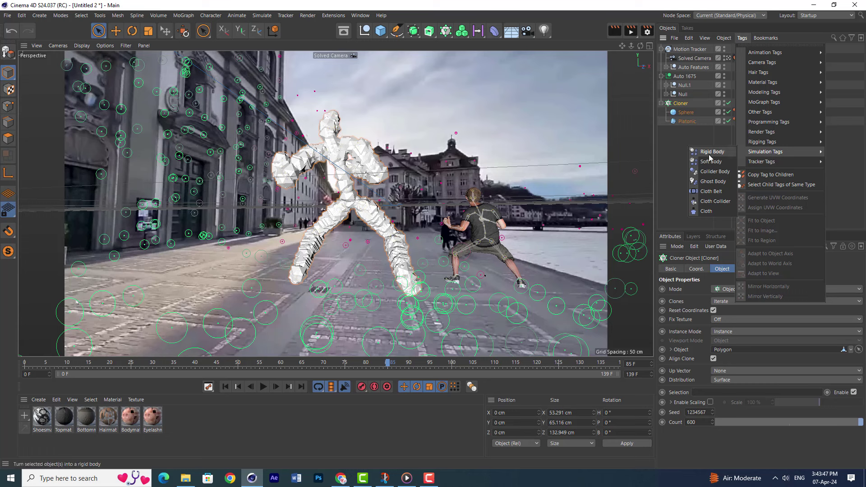
Add a Rigid Body tag to the Cloner with Follow Position 10 and play the simulation
click(709, 154)
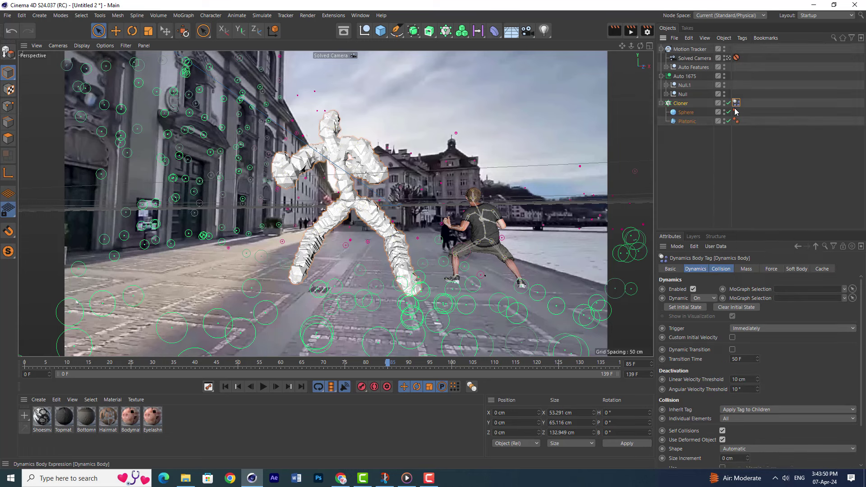
click(721, 266)
click(735, 289)
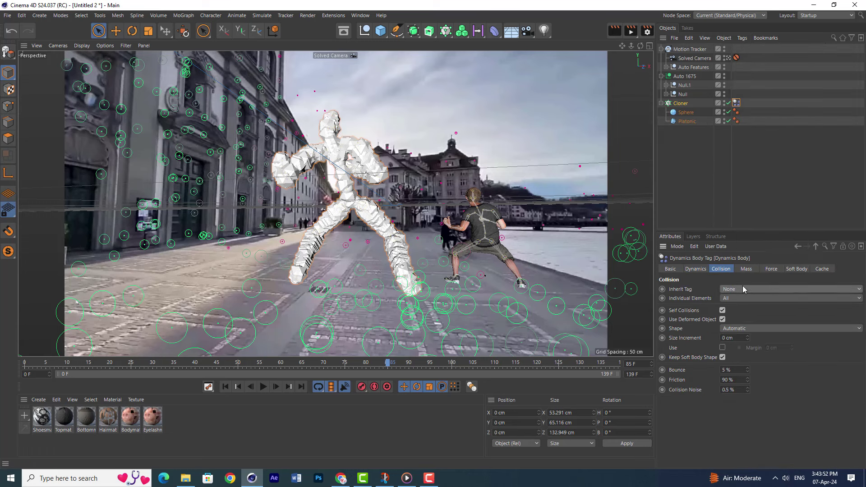
click(770, 269)
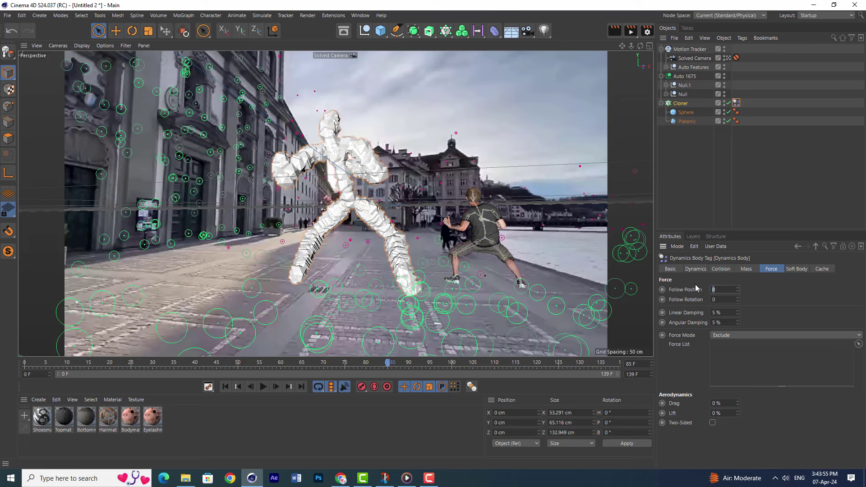
text(10)
key(Return)
click(263, 386)
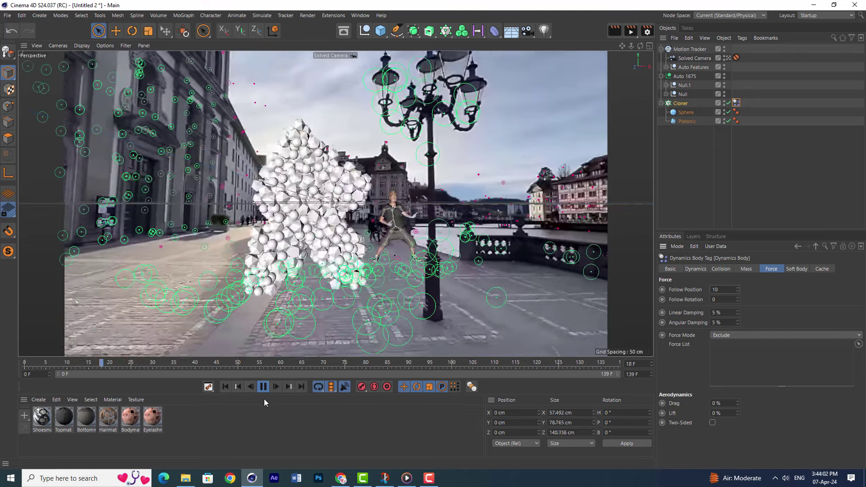
Stop playback, set the Platonic radius to 2 cm, and rewind to frame 0
click(263, 386)
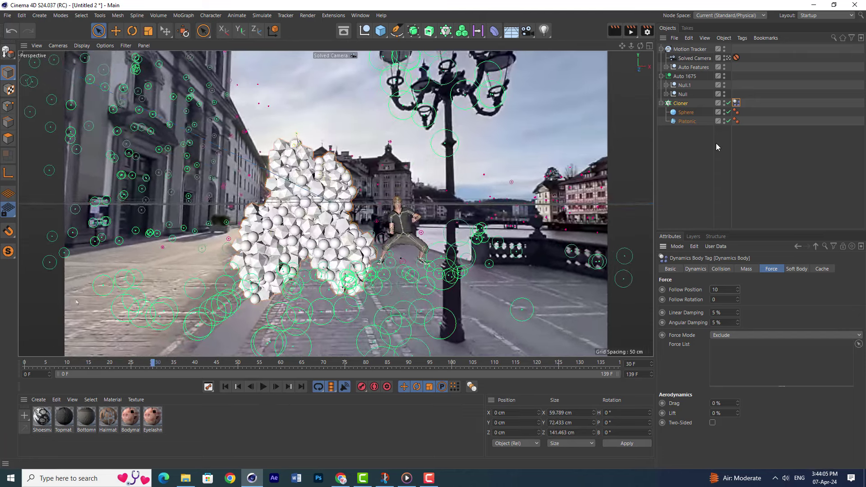
click(690, 113)
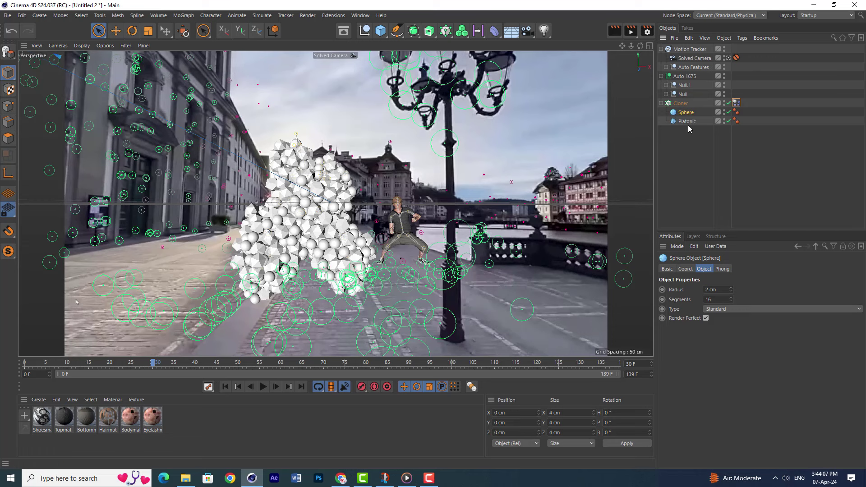
click(687, 123)
drag(706, 289, 689, 291)
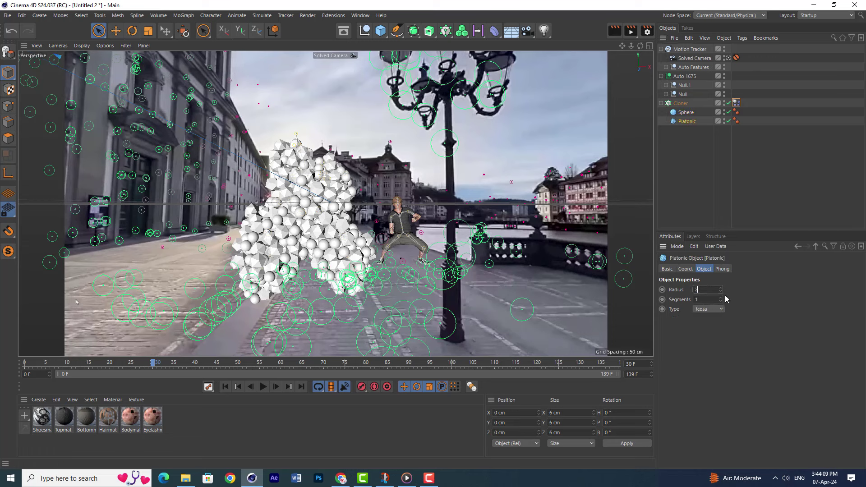
key(Return)
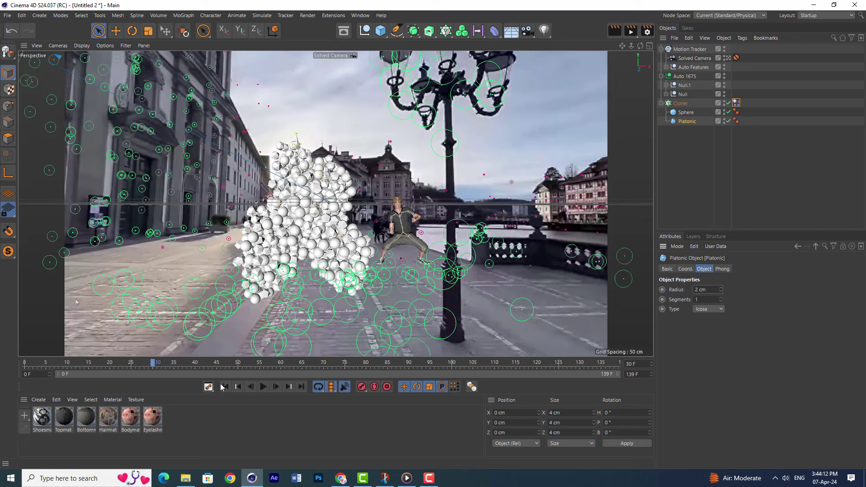
click(223, 387)
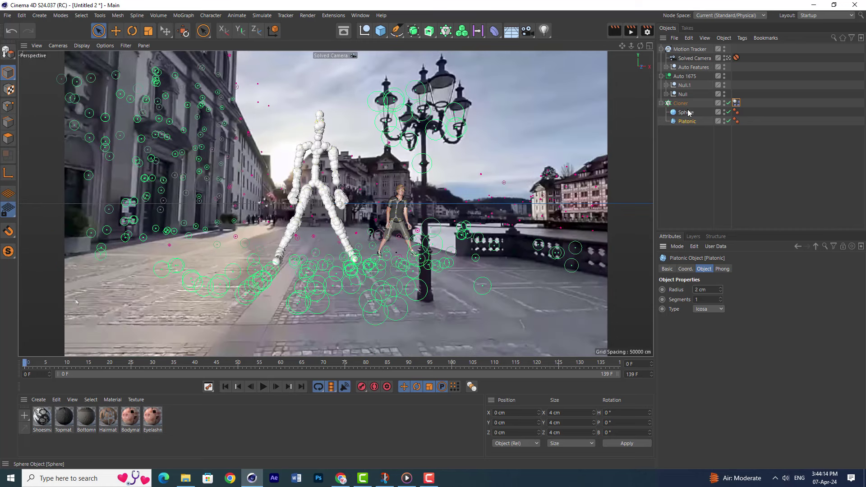
Raise the dynamics Follow Position to 15 and play the simulation
click(736, 121)
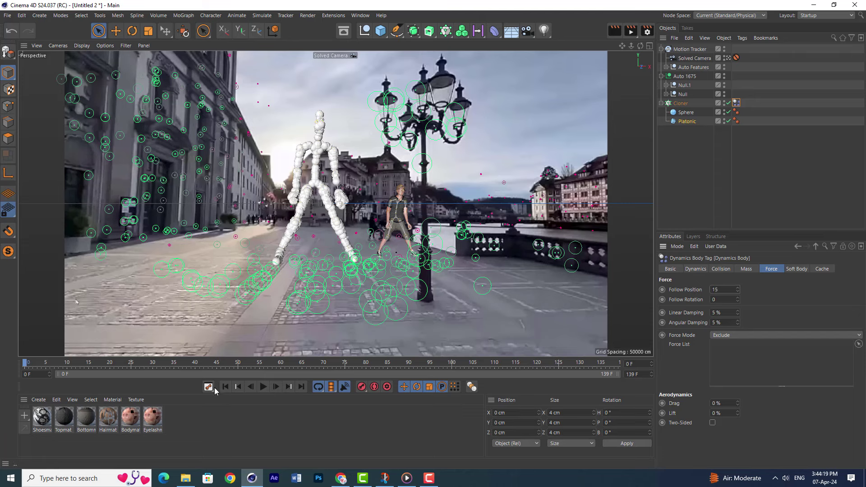
click(263, 386)
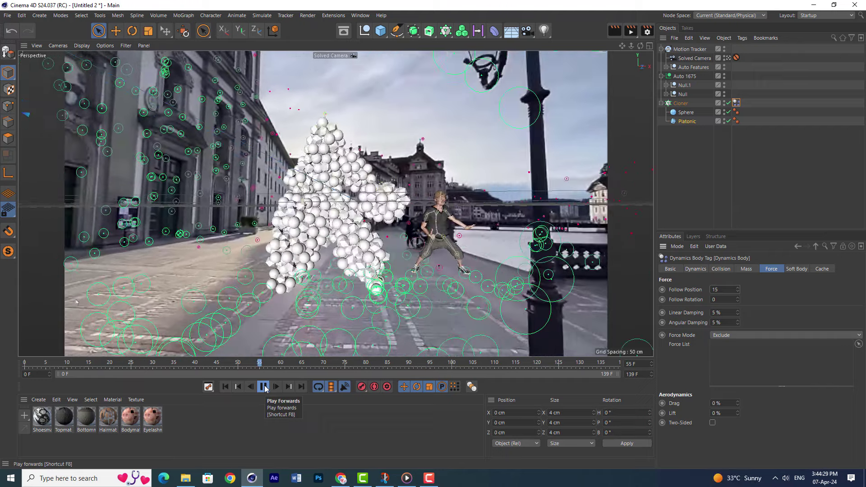
click(264, 387)
Set the Sphere radius to 1 cm and replay the simulation from the start
click(686, 121)
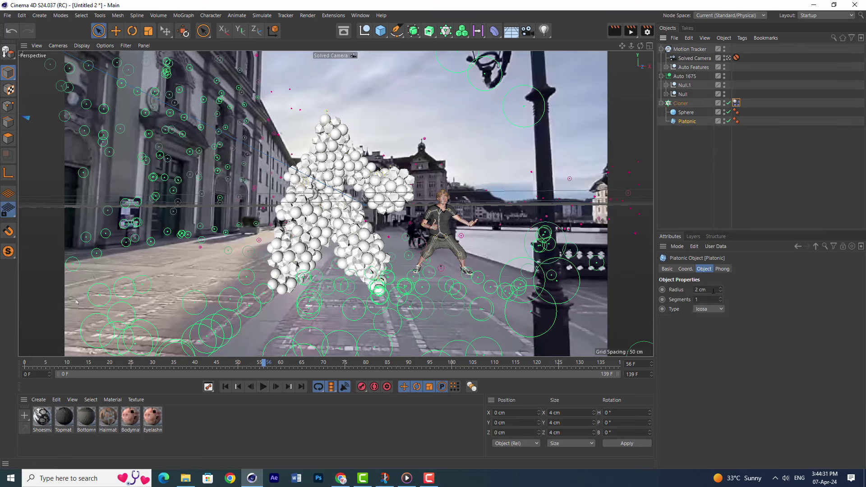
click(686, 112)
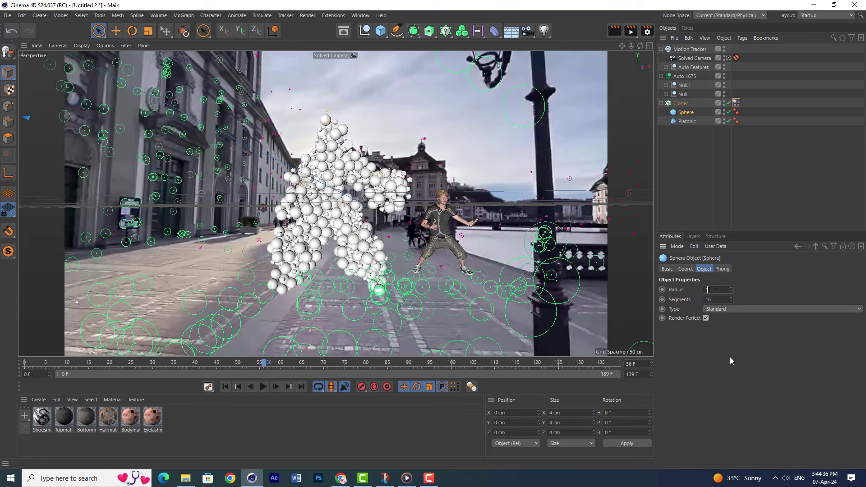
key(Return)
click(225, 386)
click(262, 386)
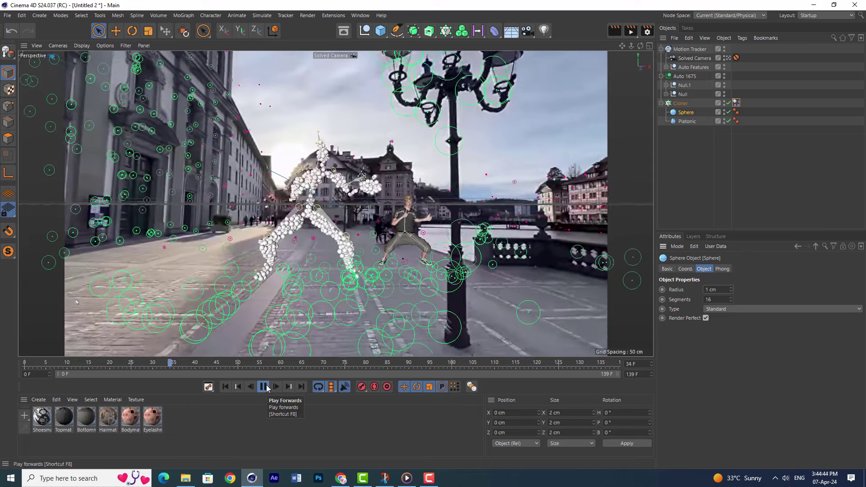
click(264, 387)
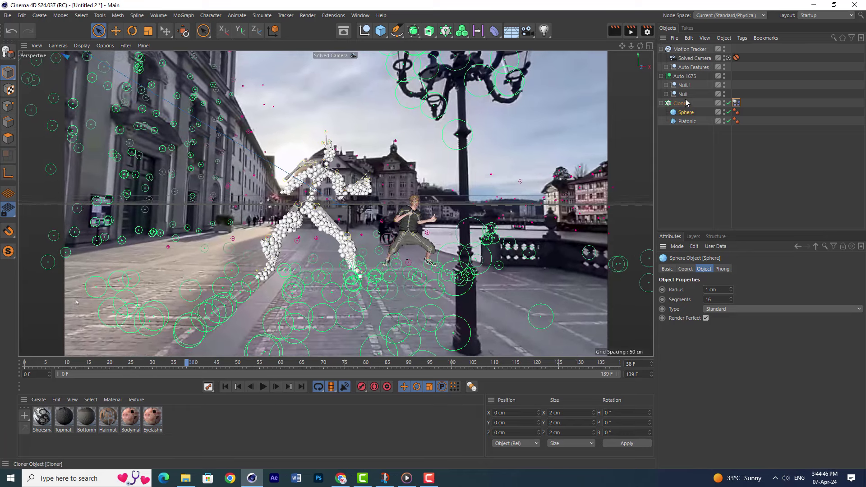
Select the Hips joint and preview the dancer over the tracked footage
click(666, 93)
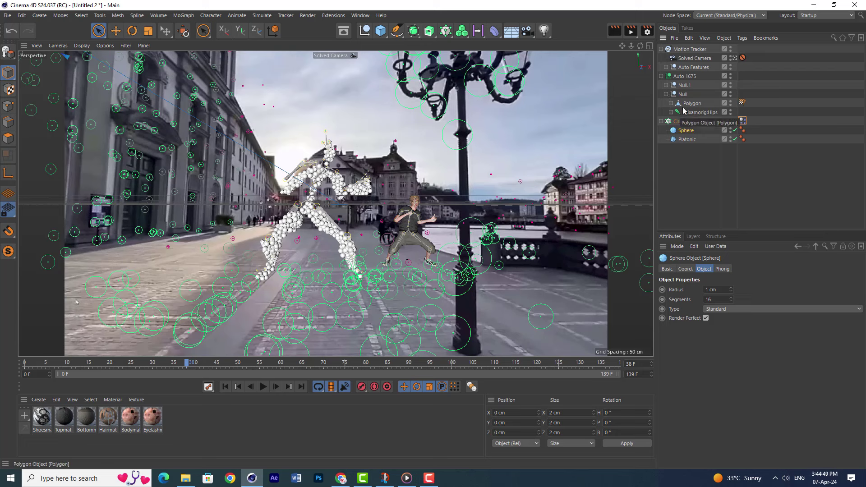
click(700, 113)
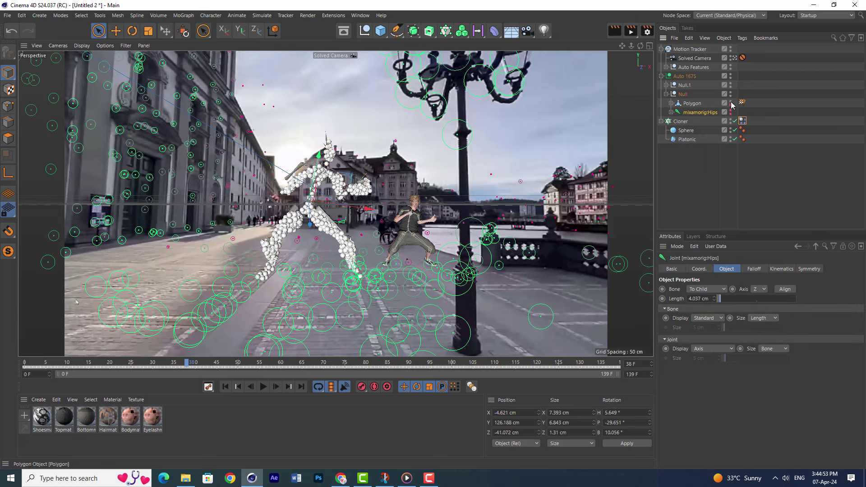
click(666, 94)
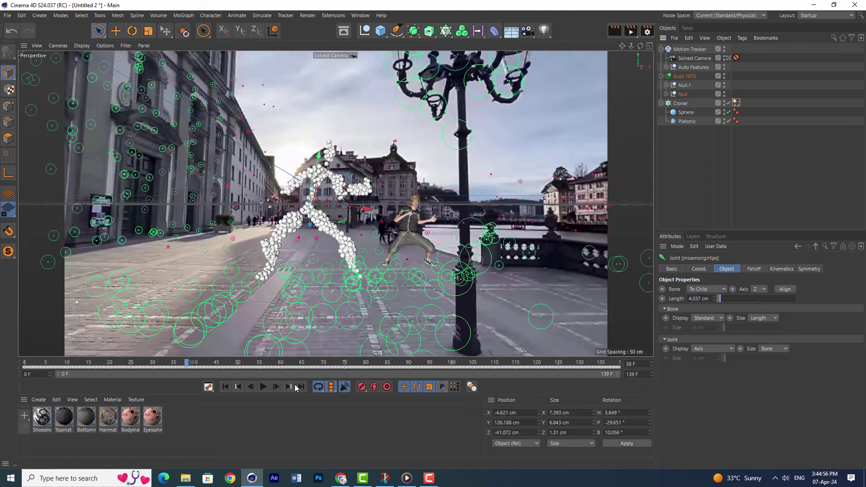
click(224, 386)
click(262, 388)
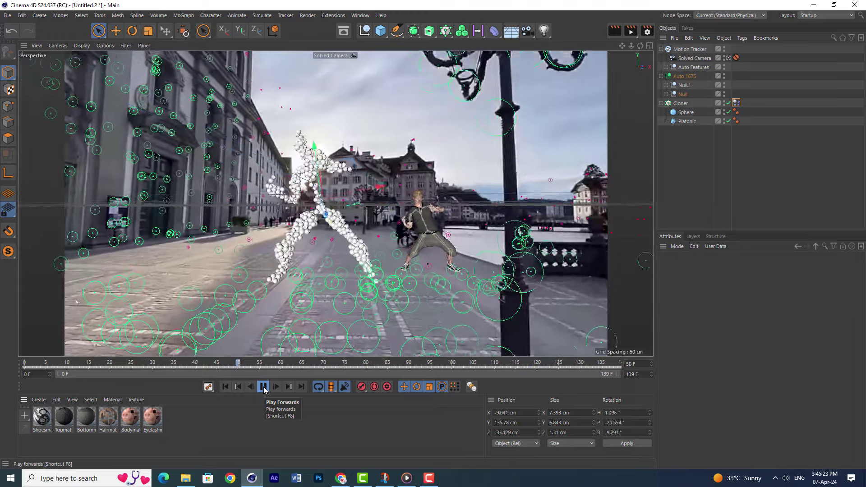
click(263, 387)
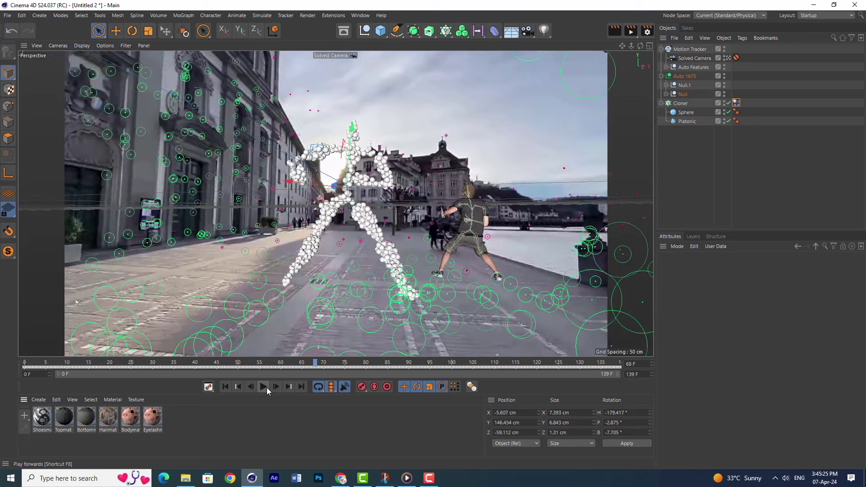
Select the Null, pause at frame 34, and pick tracked feature Auto 1311 on the pavement
click(684, 95)
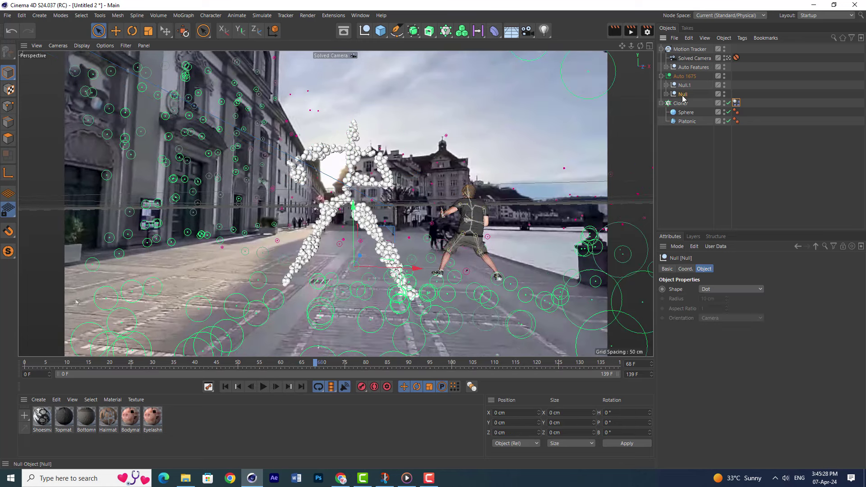
click(224, 386)
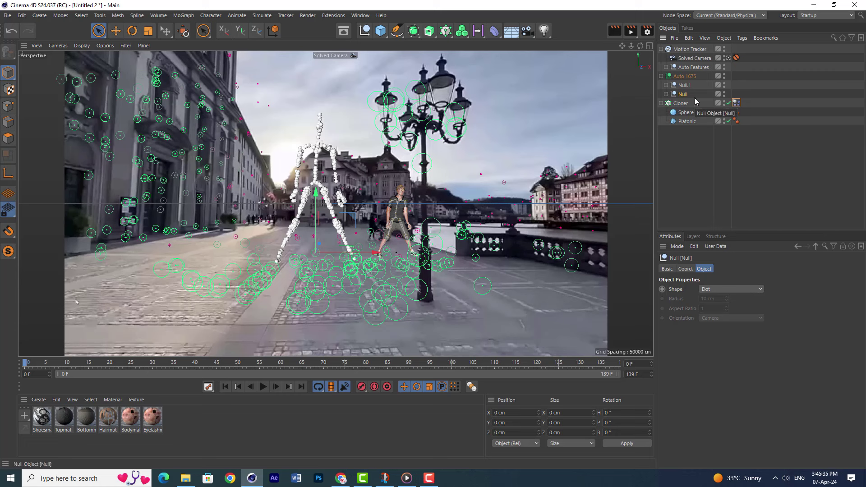
click(264, 386)
click(232, 273)
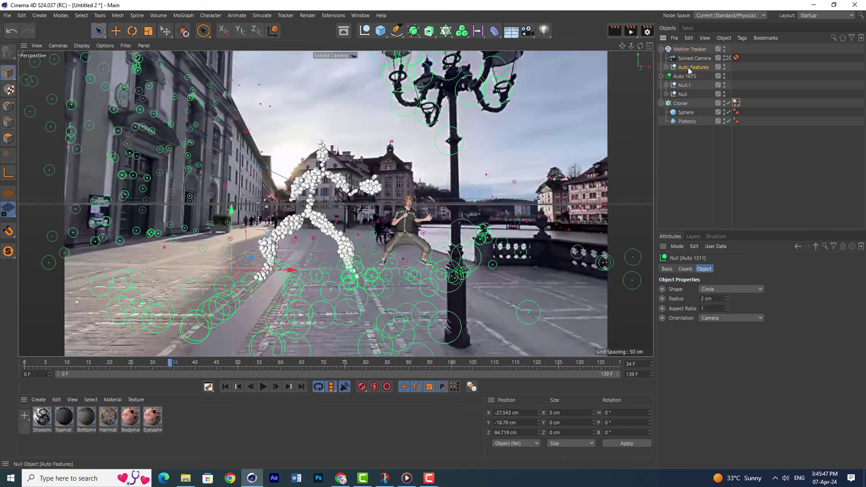
Locate Auto 1311 under Auto Features and bring it to the top of the object list
click(688, 68)
click(666, 67)
click(230, 271)
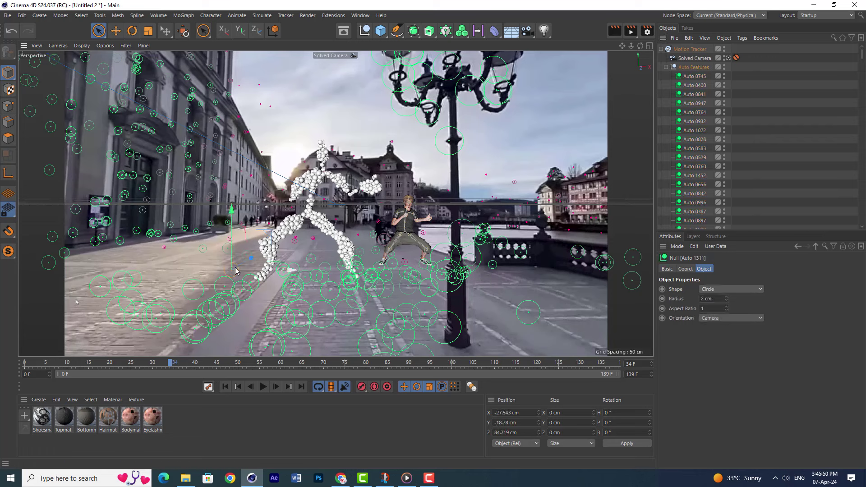
scroll(679, 167, down, 5)
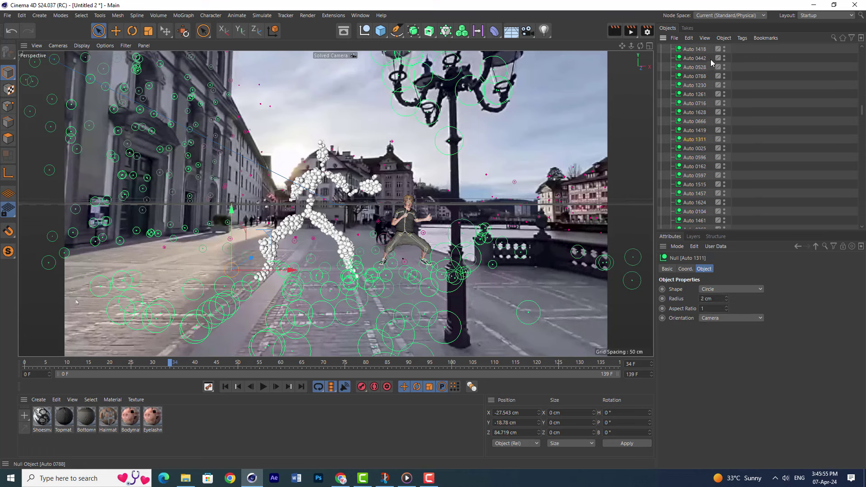
click(688, 38)
key(Escape)
click(688, 38)
key(ctrl+z)
Move Auto 1311 into the Motion Tracker group and parent the Null under it
click(666, 76)
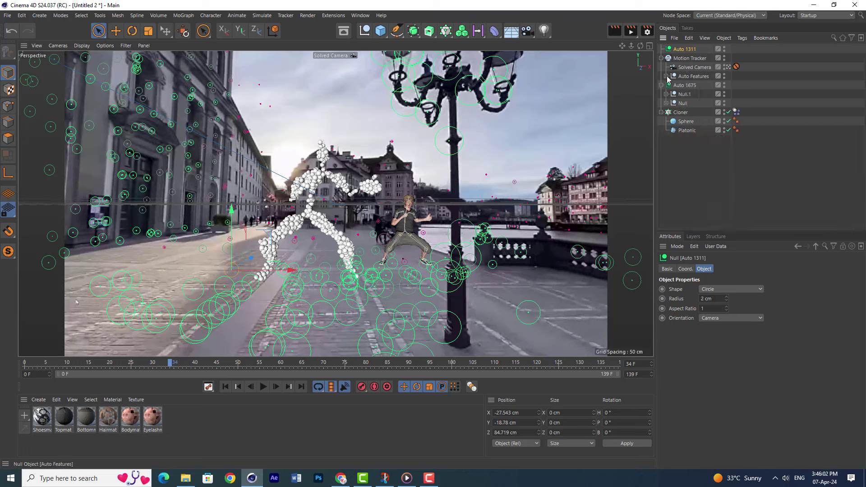
drag(686, 51, 685, 83)
click(681, 104)
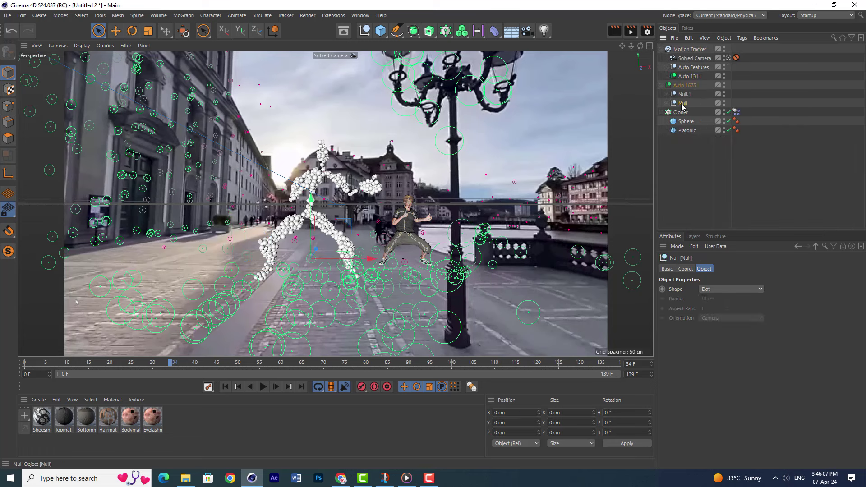
drag(689, 79, 689, 79)
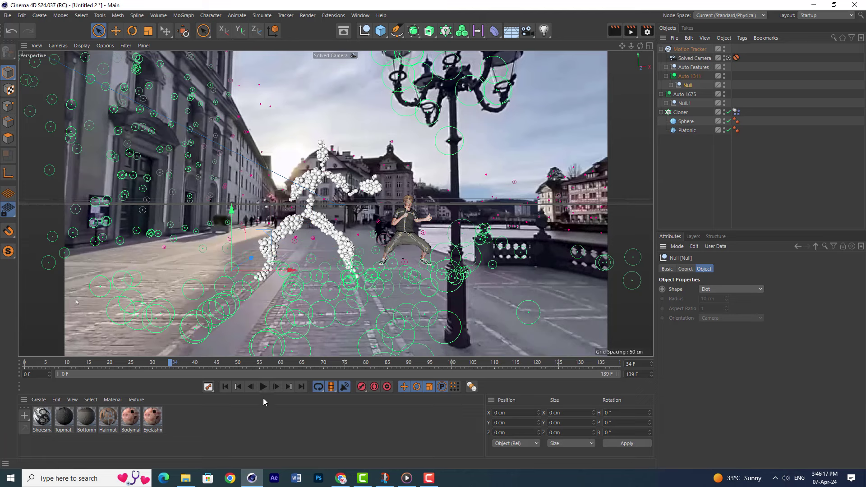
click(225, 386)
click(263, 387)
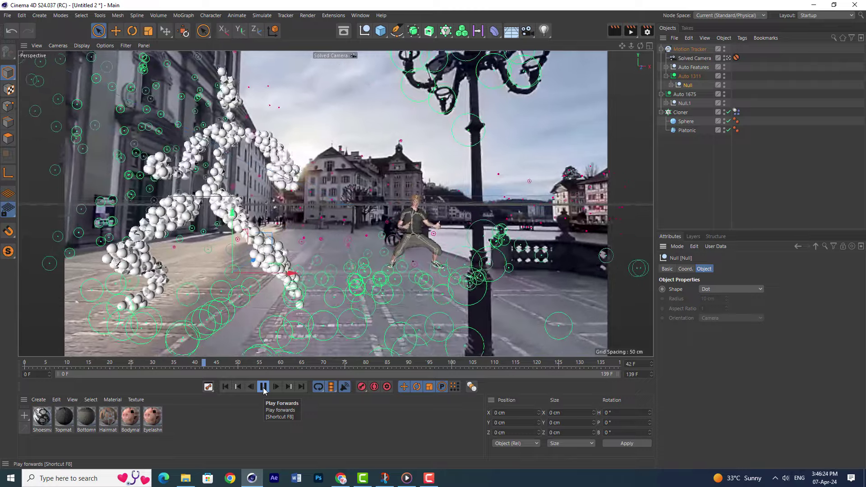
click(264, 390)
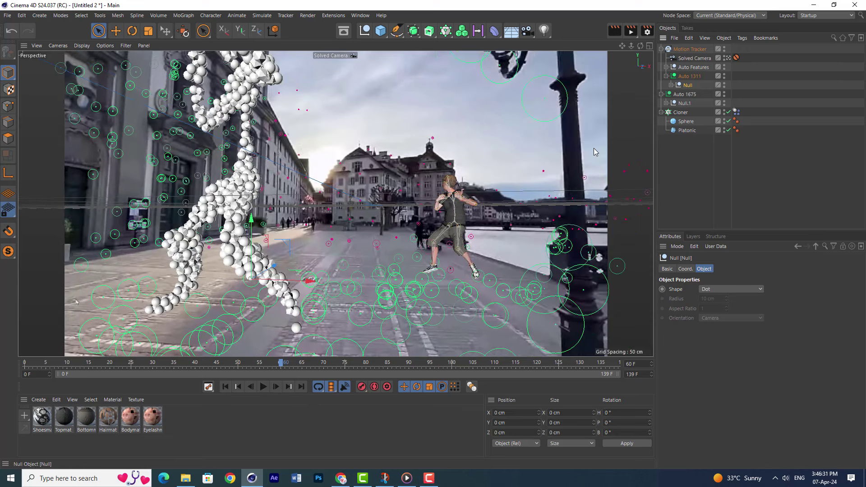
click(231, 386)
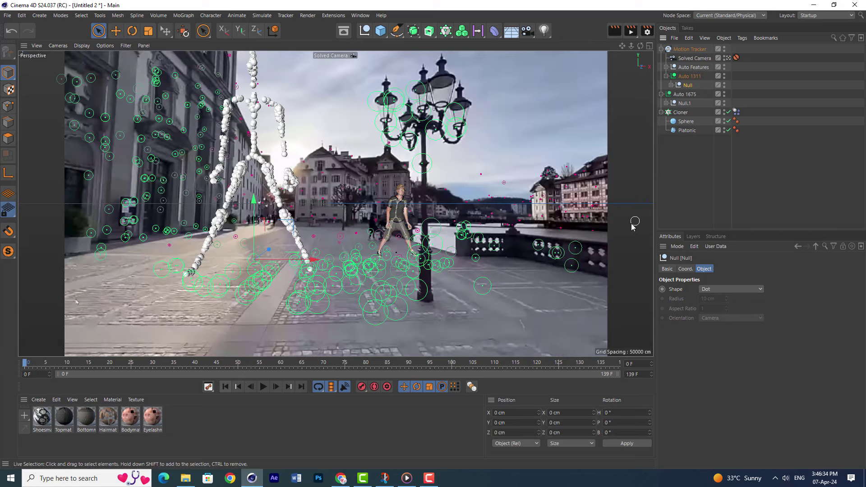
Set the Null's S.X, S.Y and S.Z to 0.1, then play the timeline to frame 131 to check
click(685, 269)
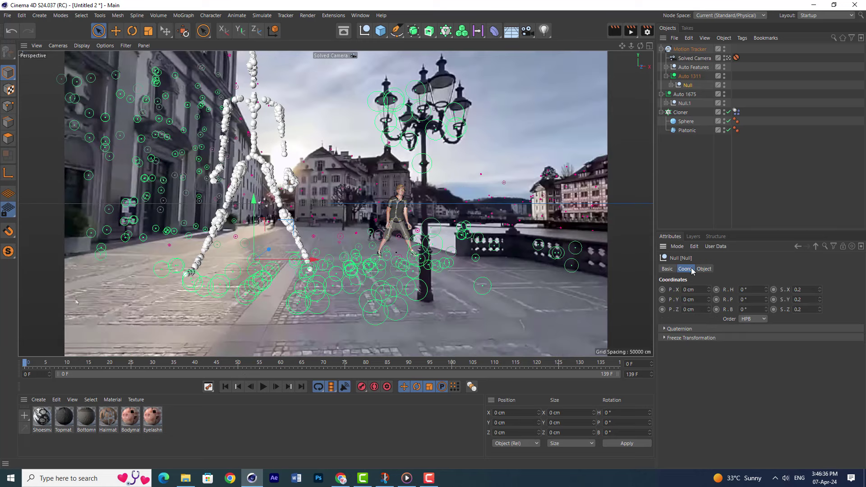
click(807, 299)
click(811, 309)
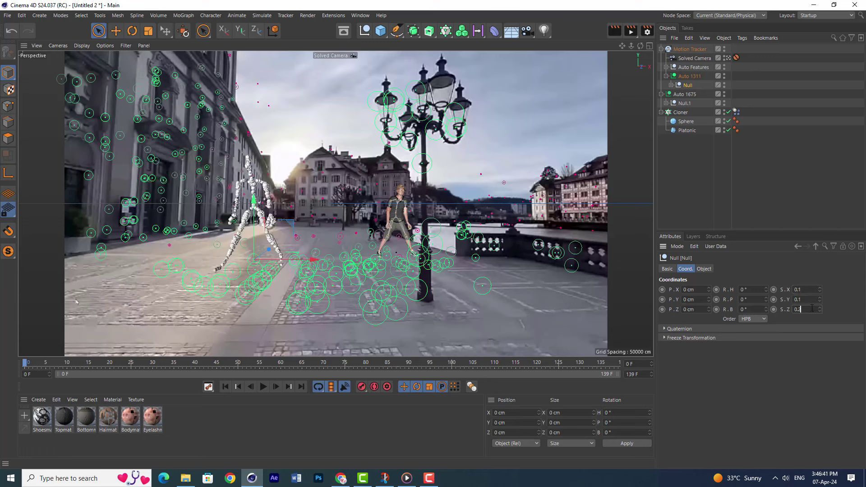
text(0.1)
key(Return)
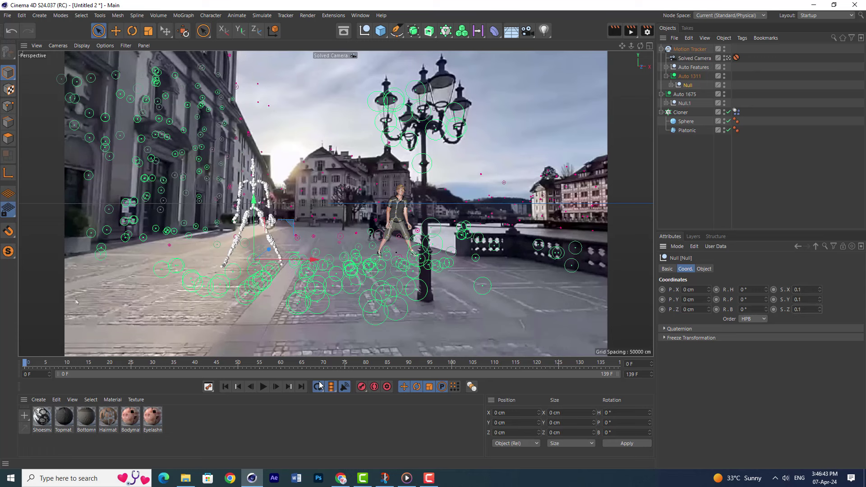
click(708, 182)
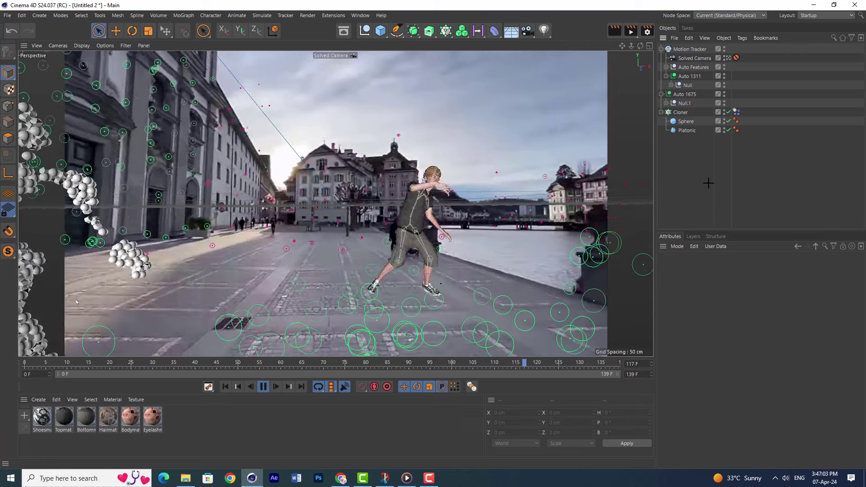
click(267, 388)
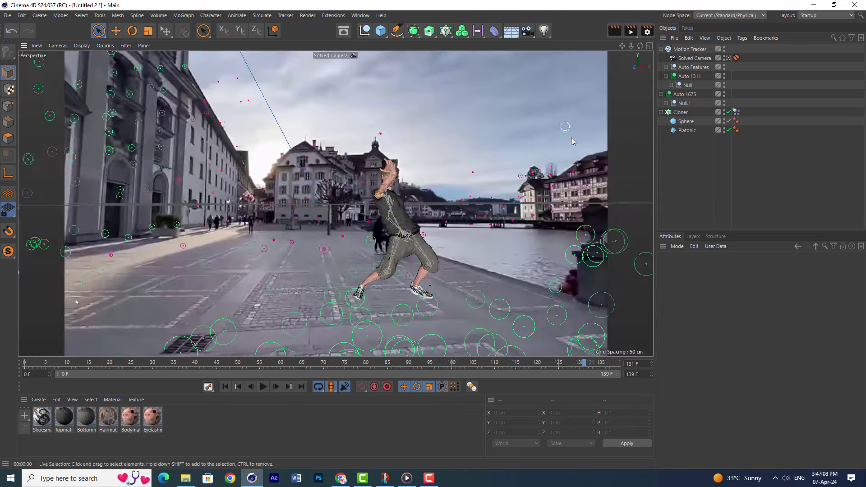
Add a Background object and create a material with Color and Reflectance off, Luminance on
click(510, 31)
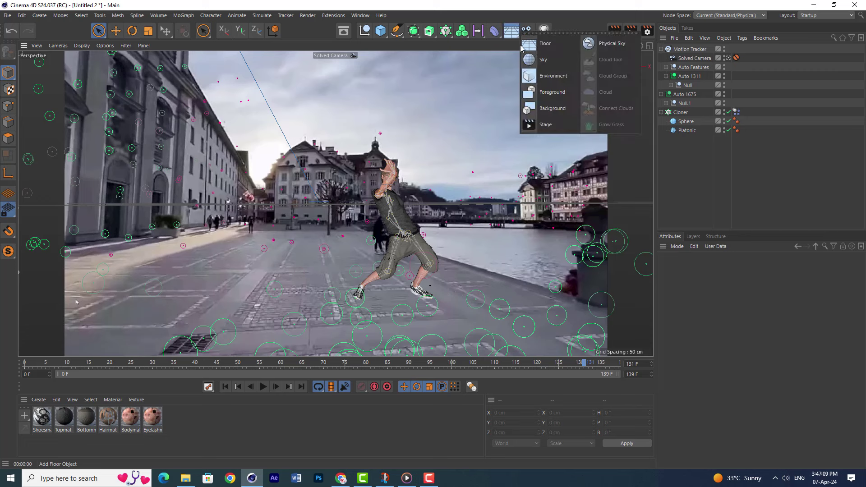
click(553, 108)
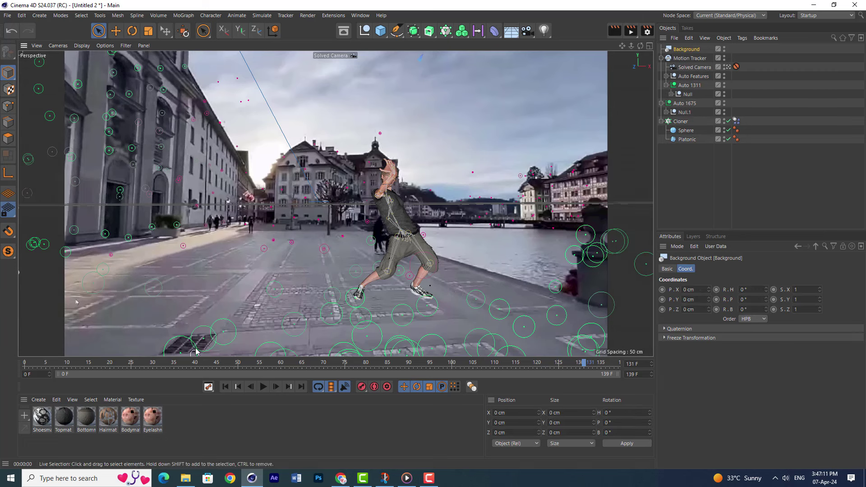
double_click(177, 422)
double_click(41, 417)
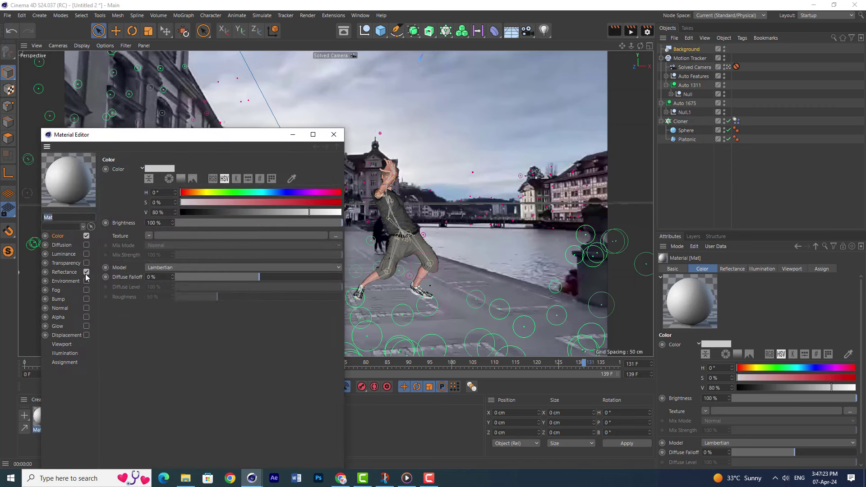
click(86, 272)
click(86, 236)
click(67, 254)
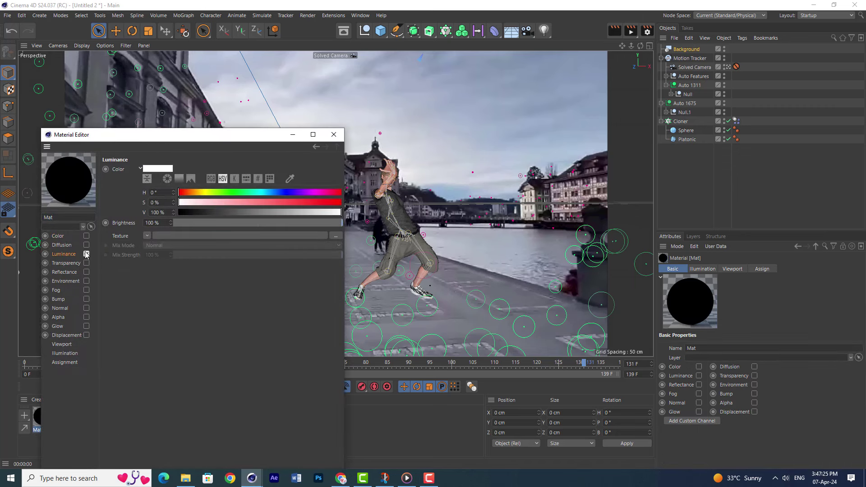
click(86, 254)
Load the footage 2 MP4 as the luminance texture, keeping it at its original location
click(148, 236)
click(199, 234)
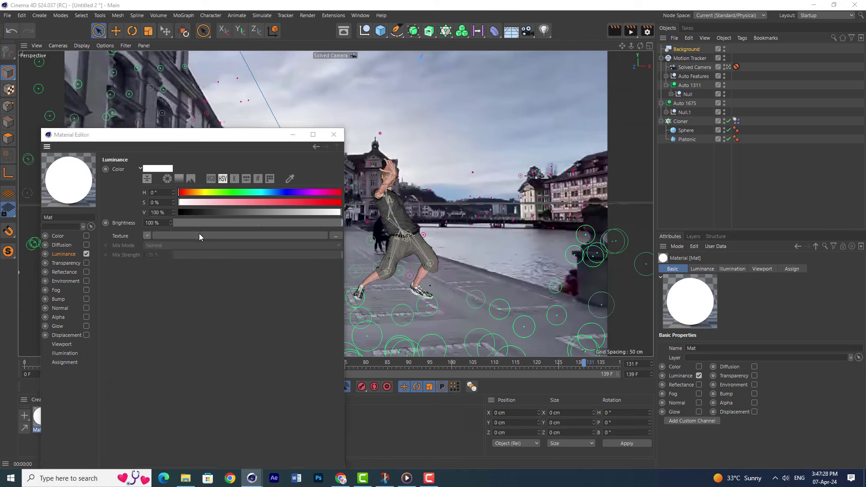
click(158, 218)
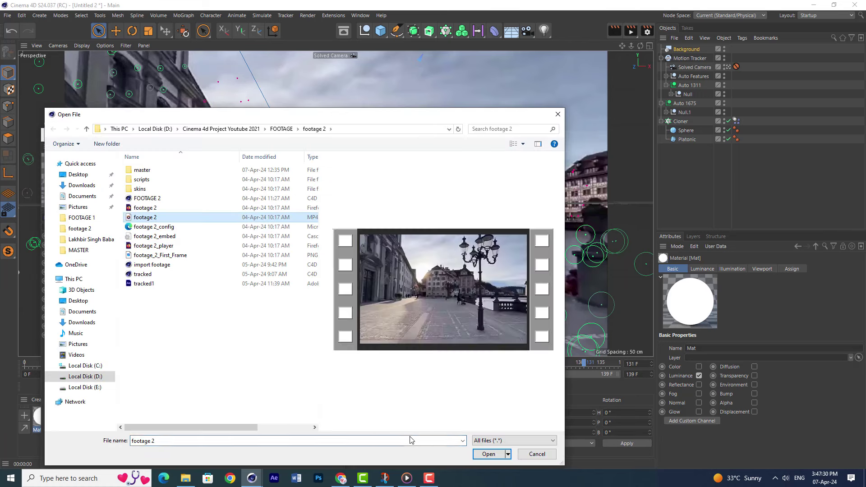
click(491, 455)
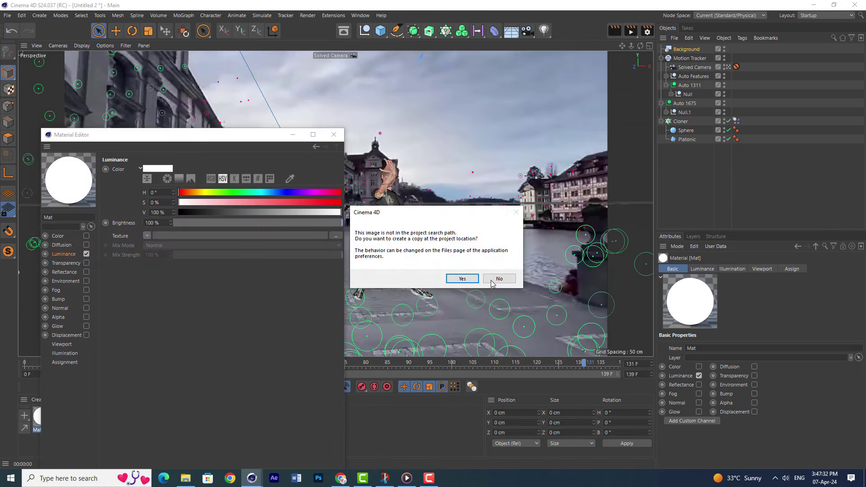
click(495, 279)
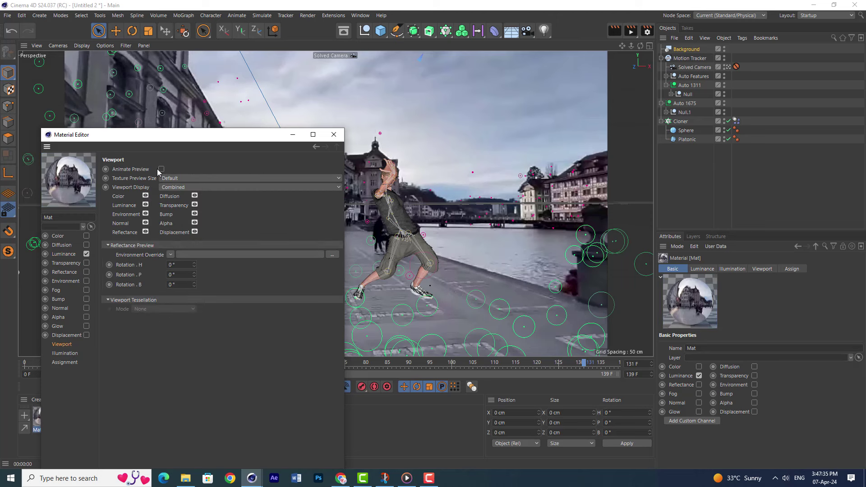
click(334, 135)
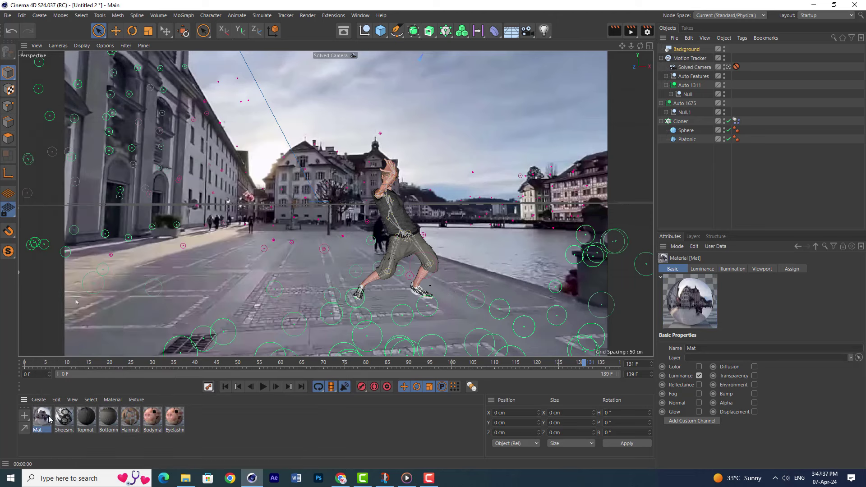
Apply the Mat material to the Background object and play the footage from the start
drag(680, 53, 681, 49)
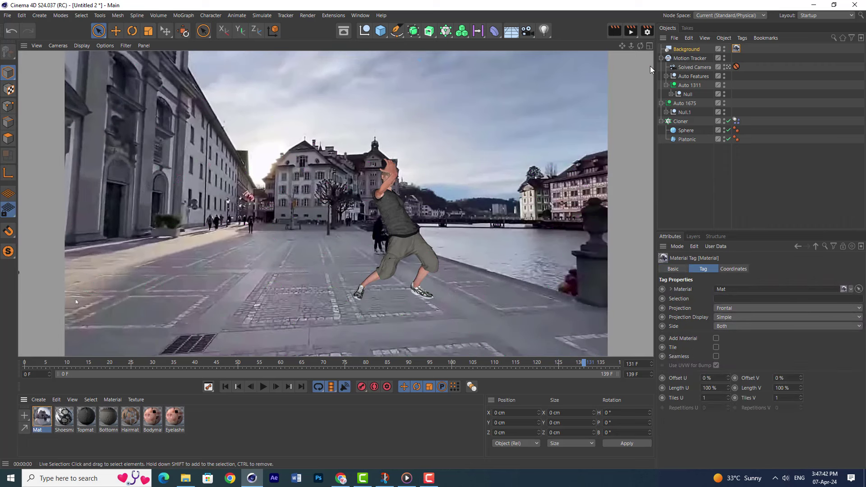
click(715, 193)
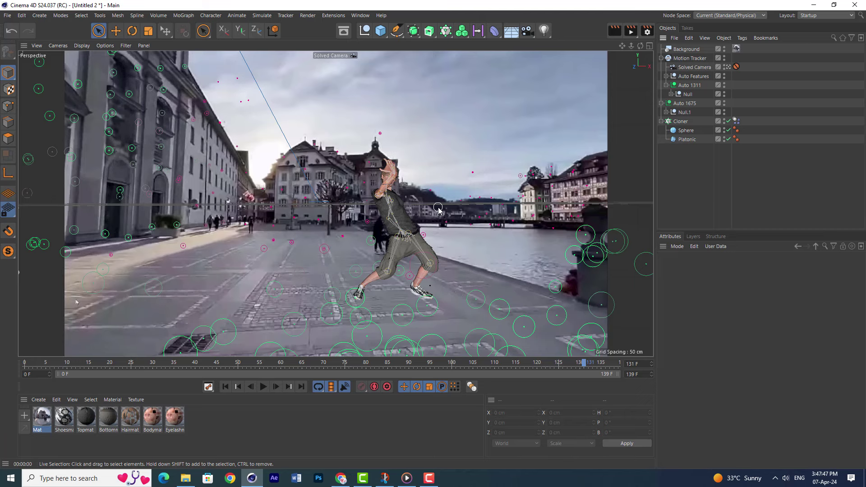
click(263, 386)
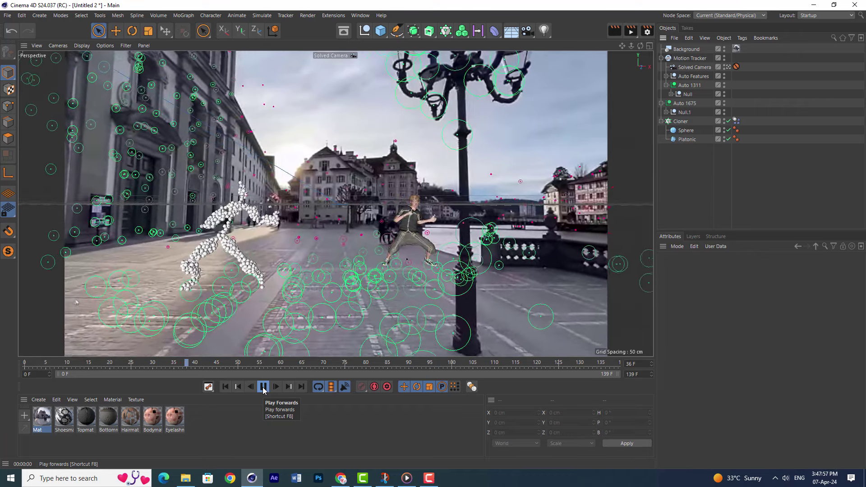
Stop at frame 49, select Auto 1675 and expand Auto Features to list its trackers
click(264, 389)
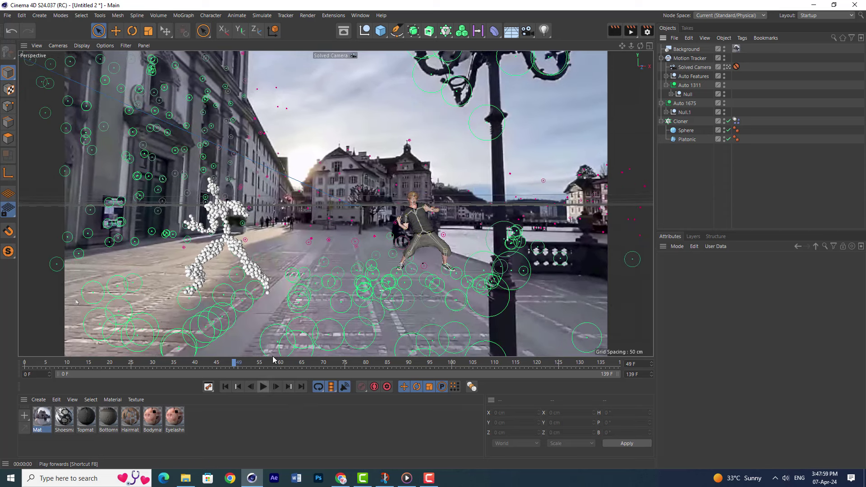
click(324, 261)
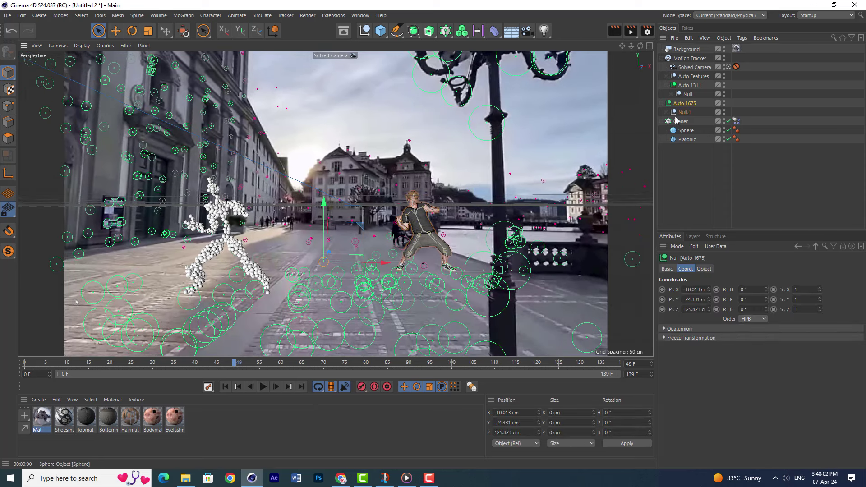
click(666, 76)
scroll(687, 152, down, 3)
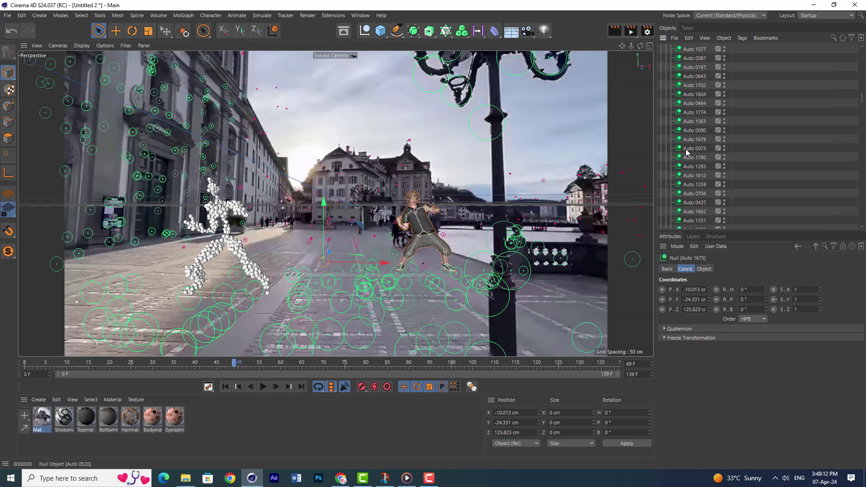
scroll(687, 153, up, 5)
scroll(687, 152, down, 5)
Play the footage to frame 92, then browse through the tracked feature list
click(265, 386)
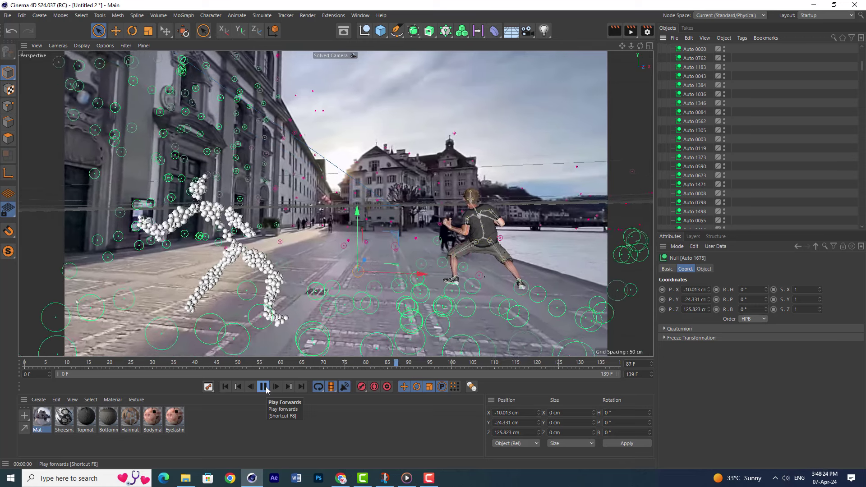
click(264, 387)
scroll(695, 118, down, 6)
scroll(695, 134, down, 2)
scroll(695, 133, down, 2)
scroll(696, 134, down, 2)
scroll(696, 133, down, 2)
scroll(696, 134, up, 2)
scroll(695, 134, up, 2)
scroll(695, 134, up, 2)
scroll(696, 134, up, 2)
scroll(695, 134, up, 2)
scroll(696, 134, up, 2)
scroll(695, 134, up, 2)
scroll(695, 134, up, 2)
scroll(695, 134, up, 2)
scroll(695, 133, up, 3)
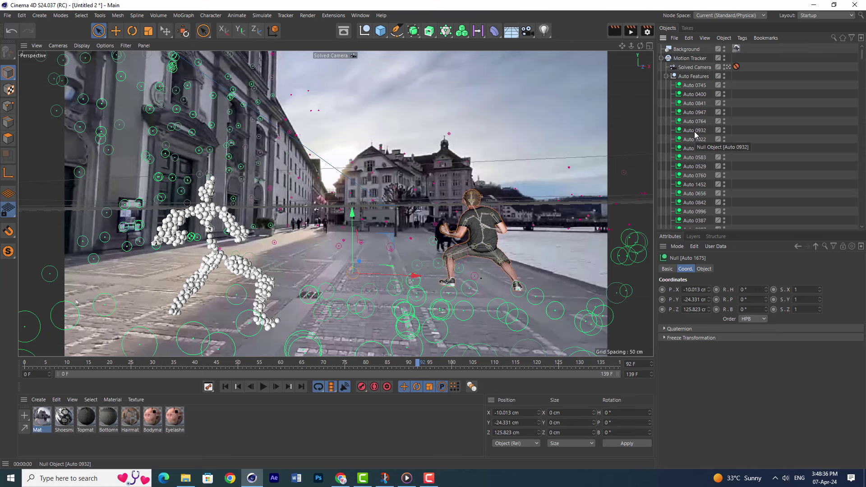
Rewind to frame 0 and replay the footage, stopping at frame 47
click(225, 387)
click(261, 386)
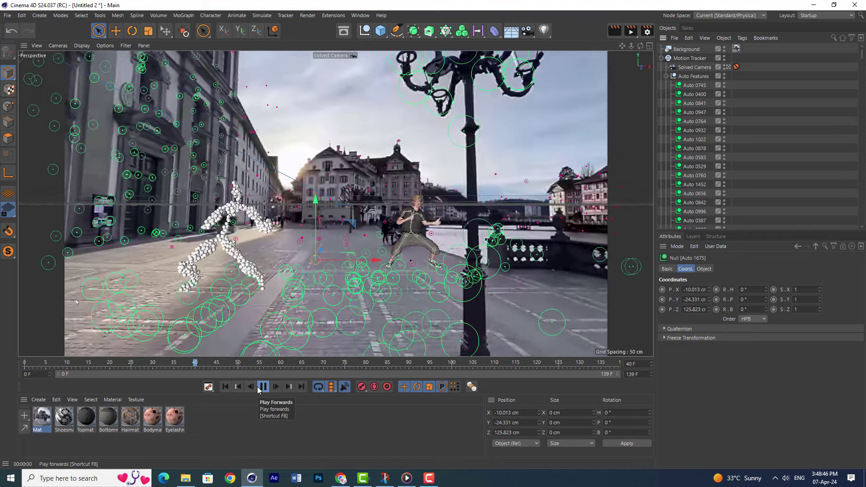
click(259, 391)
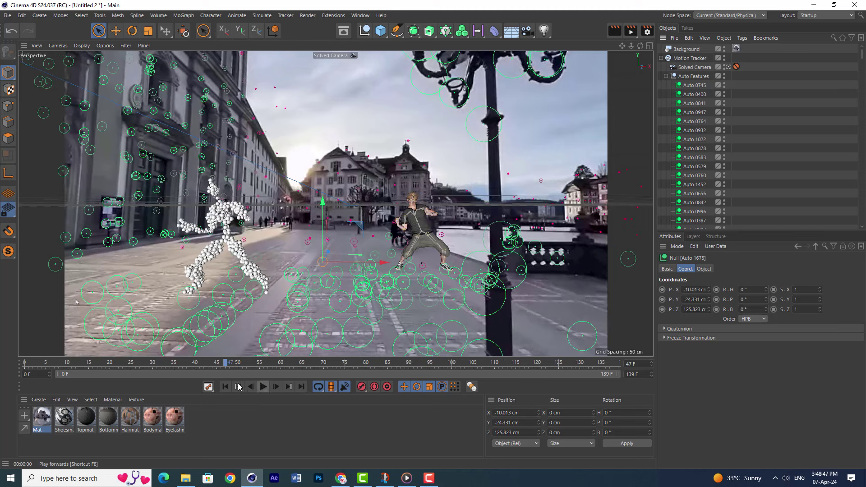
Select tracked feature Auto 1311 in the viewport and look for it in the Object Manager
click(234, 277)
scroll(698, 142, down, 5)
scroll(698, 142, down, 2)
scroll(698, 141, down, 2)
scroll(698, 142, down, 2)
scroll(698, 142, down, 2)
scroll(698, 142, up, 2)
scroll(697, 141, up, 2)
scroll(698, 141, up, 2)
scroll(698, 142, up, 2)
scroll(698, 142, up, 3)
scroll(698, 141, up, 3)
scroll(698, 142, up, 3)
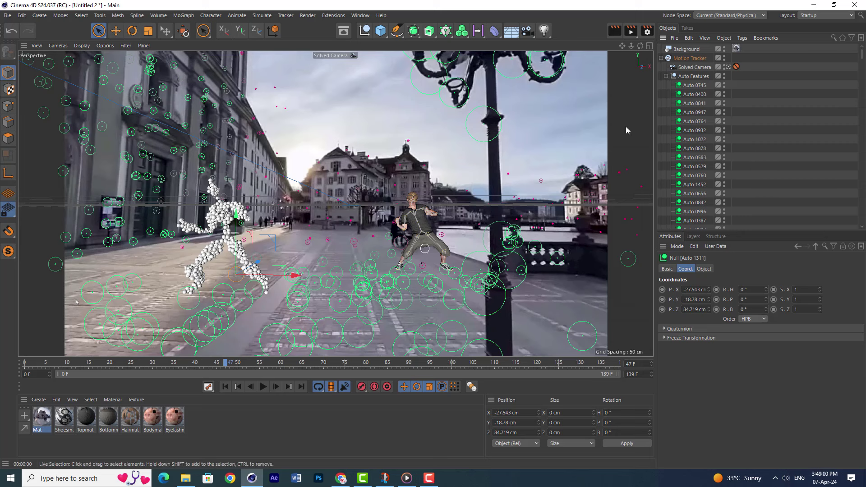
Select the Auto Features group, reselect Auto 1311 and scroll the tracker list again
click(693, 75)
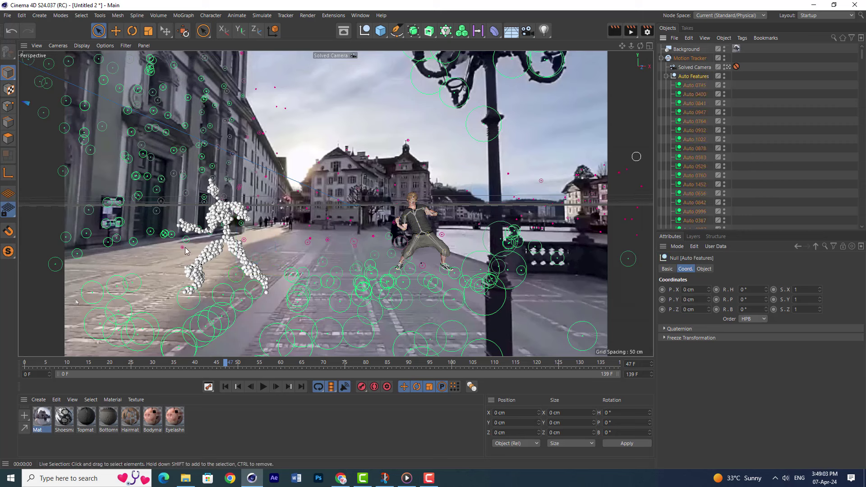
click(234, 279)
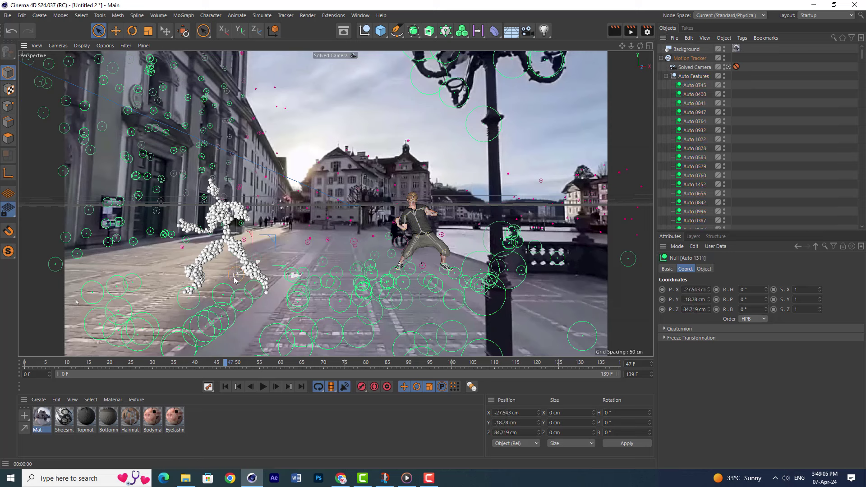
scroll(693, 140, down, 3)
scroll(693, 141, down, 5)
scroll(693, 141, down, 5)
scroll(693, 140, down, 3)
scroll(694, 141, down, 5)
scroll(694, 141, down, 3)
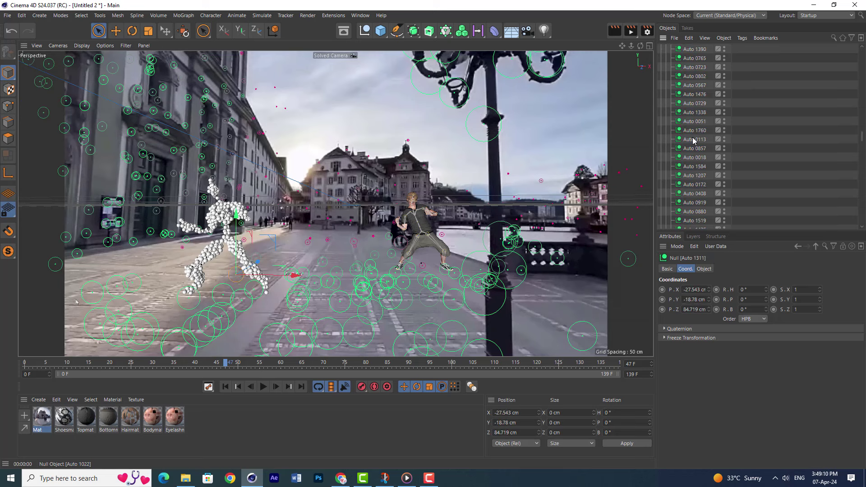
scroll(693, 140, down, 5)
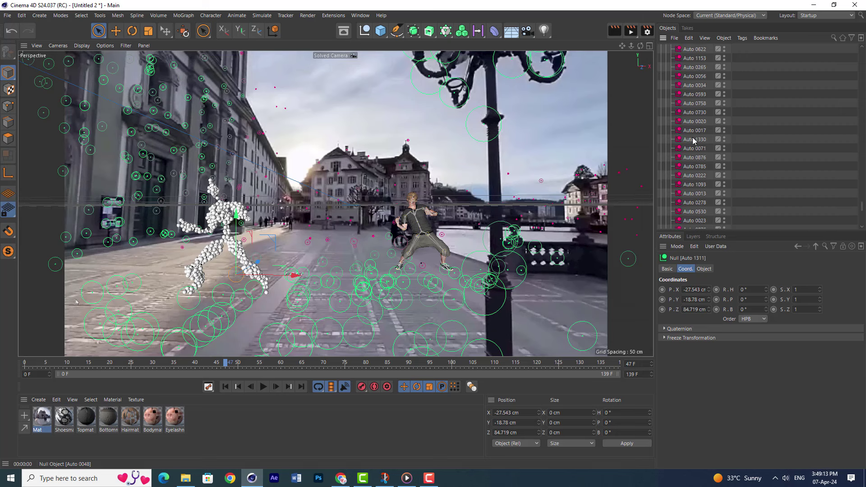
scroll(693, 141, down, 5)
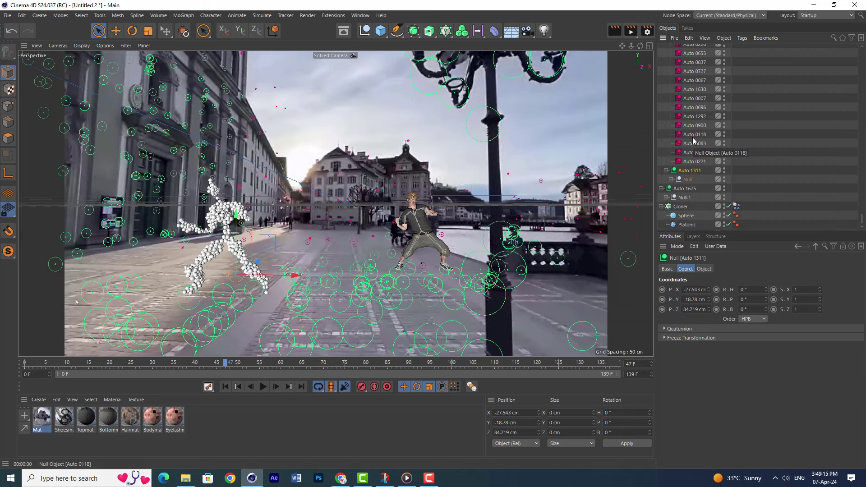
scroll(693, 140, up, 3)
scroll(693, 141, up, 2)
scroll(693, 141, up, 2)
scroll(694, 141, up, 2)
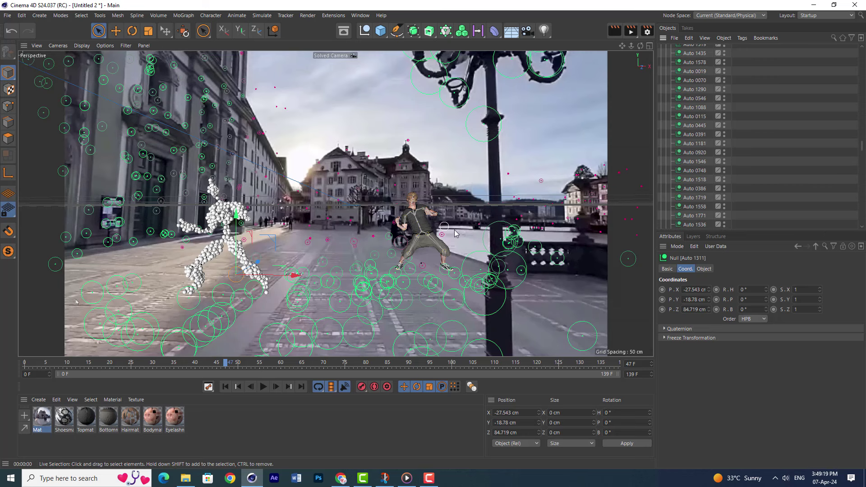
Pick tracked feature Auto 1628 on the pavement beside the skeleton and locate it in the list
click(304, 268)
scroll(693, 129, up, 3)
scroll(693, 129, up, 2)
scroll(693, 129, up, 2)
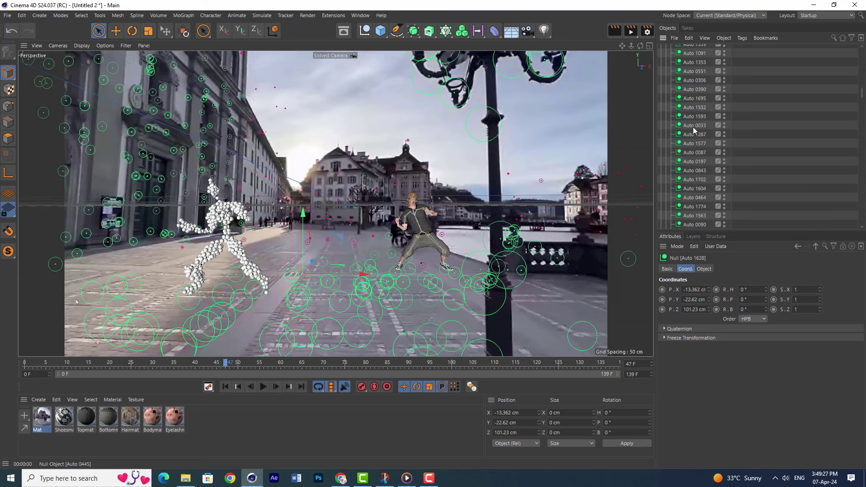
scroll(693, 130, up, 5)
scroll(693, 130, down, 5)
scroll(693, 130, down, 2)
scroll(693, 130, down, 2)
scroll(693, 130, down, 2)
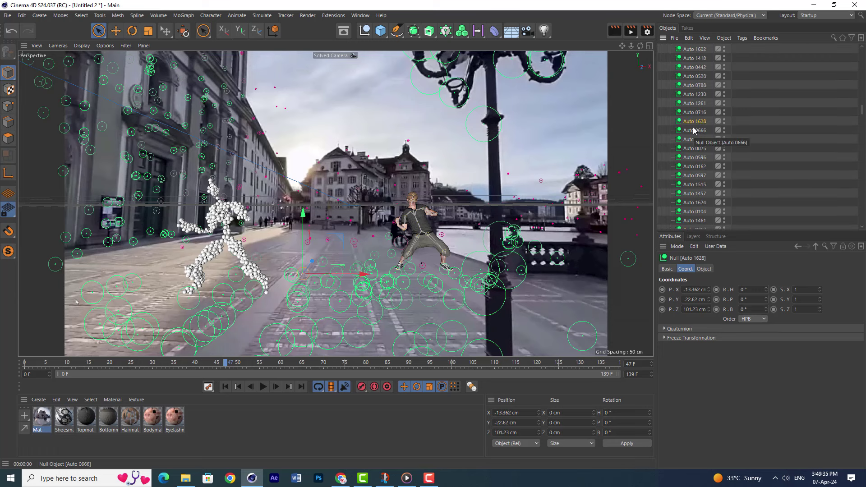
Cut and paste Auto 1628 to the top of the hierarchy and collapse Auto Features
click(690, 40)
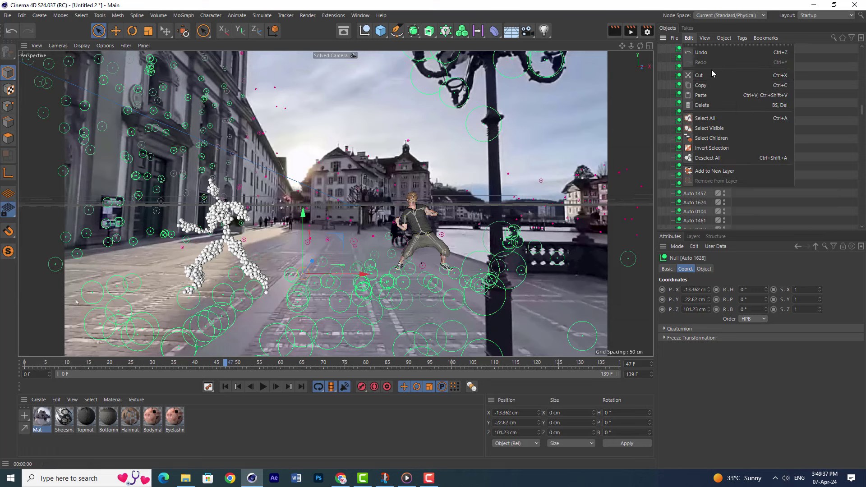
click(716, 74)
click(688, 38)
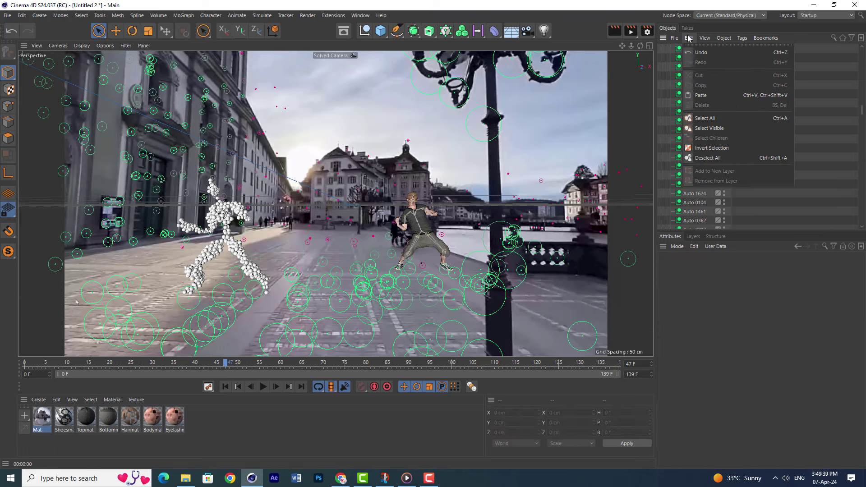
click(709, 95)
scroll(701, 102, up, 5)
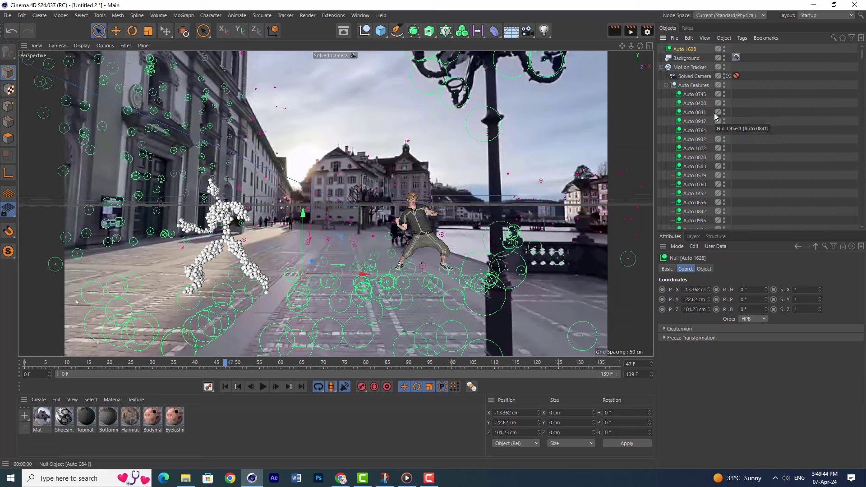
click(665, 86)
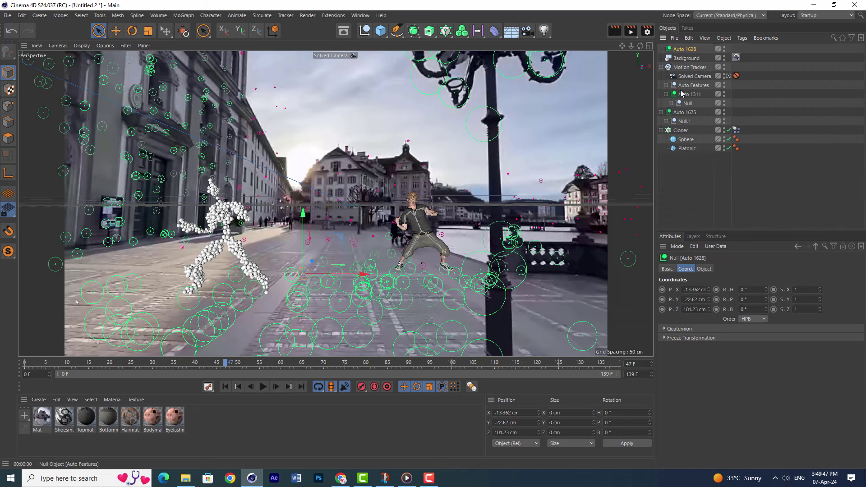
Parent the Null under Auto 1628, zero its X and Z position, and play from the start
click(682, 122)
click(686, 107)
drag(700, 77, 685, 49)
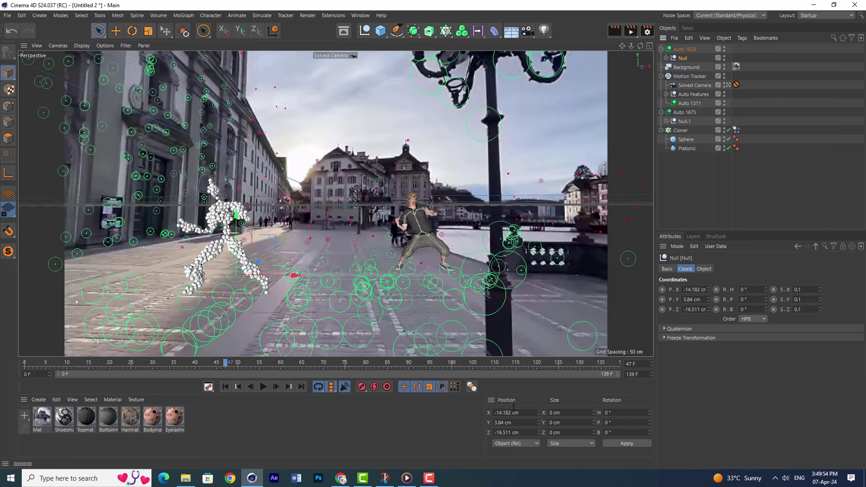
text(0)
key(Return)
text(0)
key(Return)
click(375, 407)
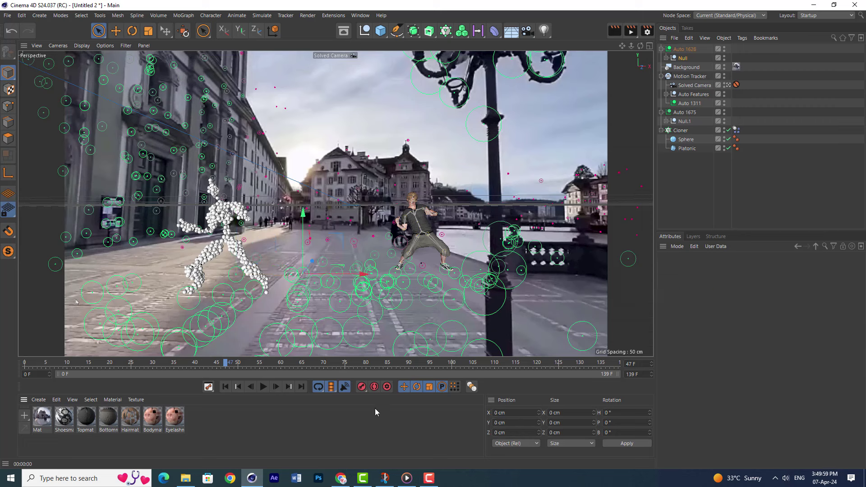
click(238, 386)
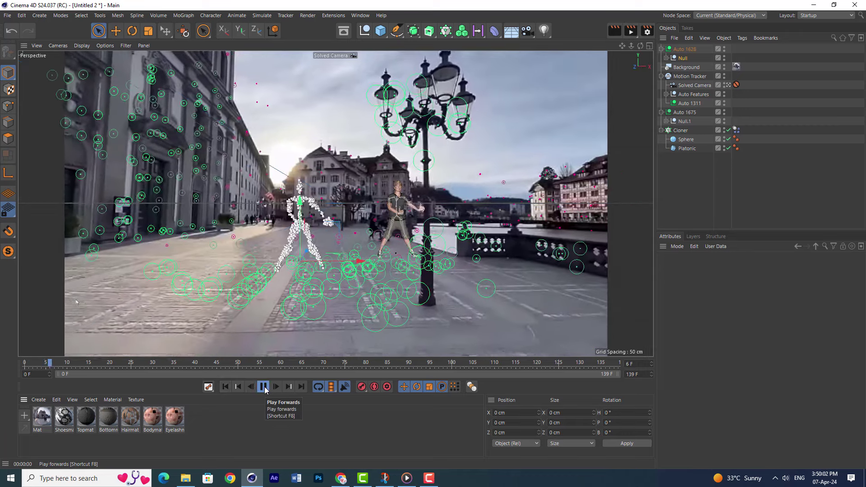